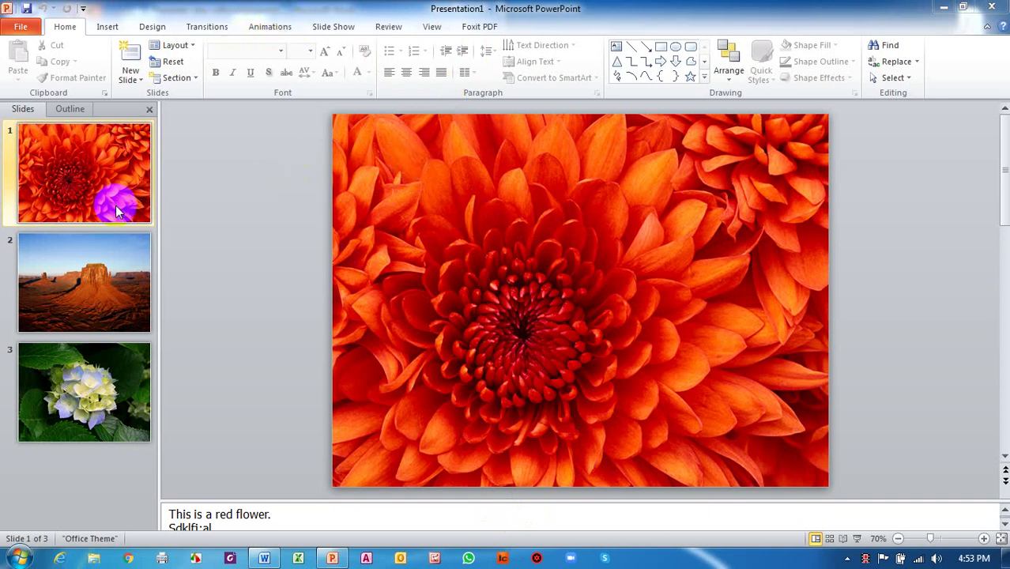
# Look through the presentation's three slides and return to the red flower slide
pyautogui.click(101, 273)
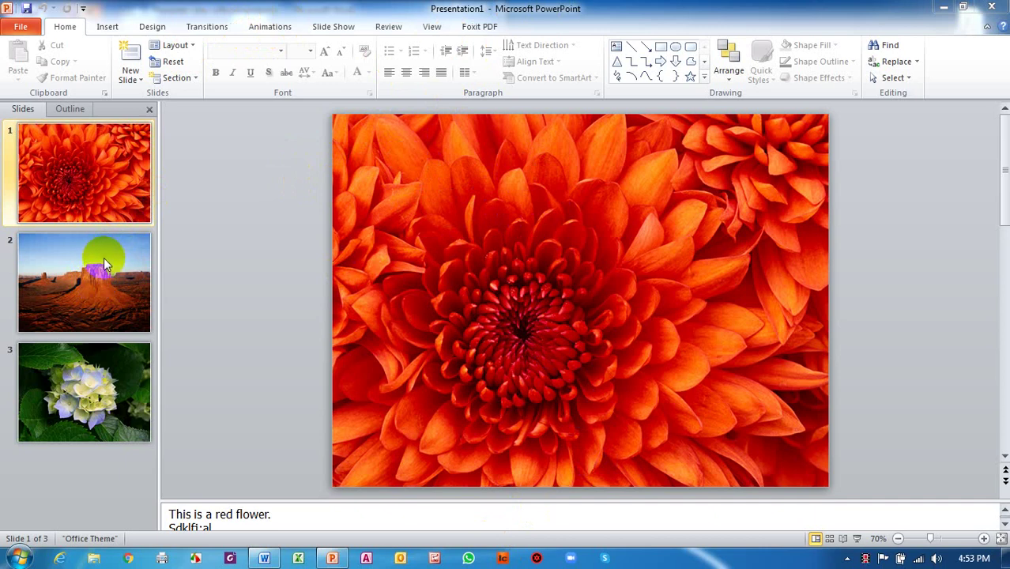
pyautogui.click(105, 245)
pyautogui.click(97, 365)
pyautogui.click(101, 276)
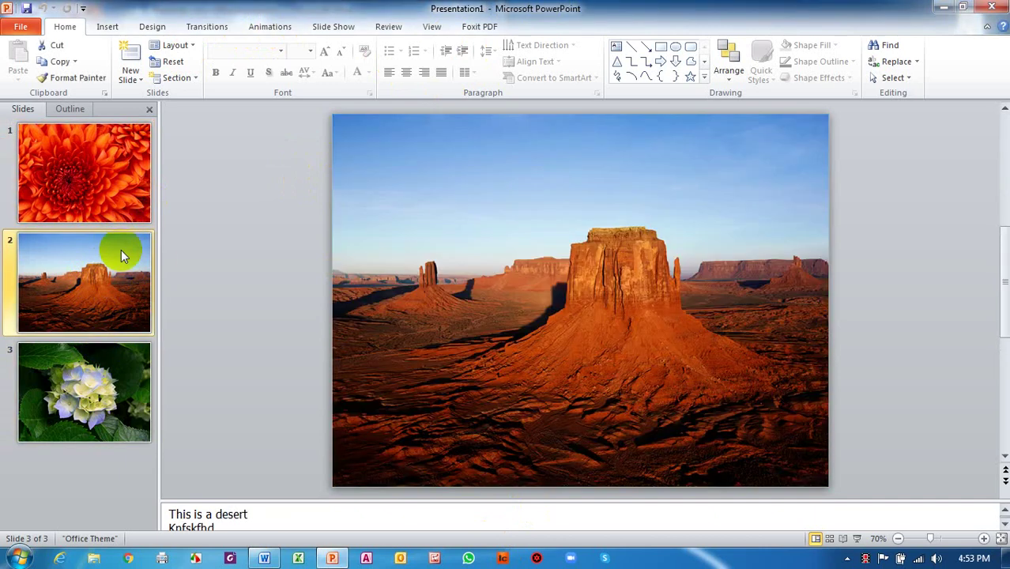
pyautogui.click(118, 212)
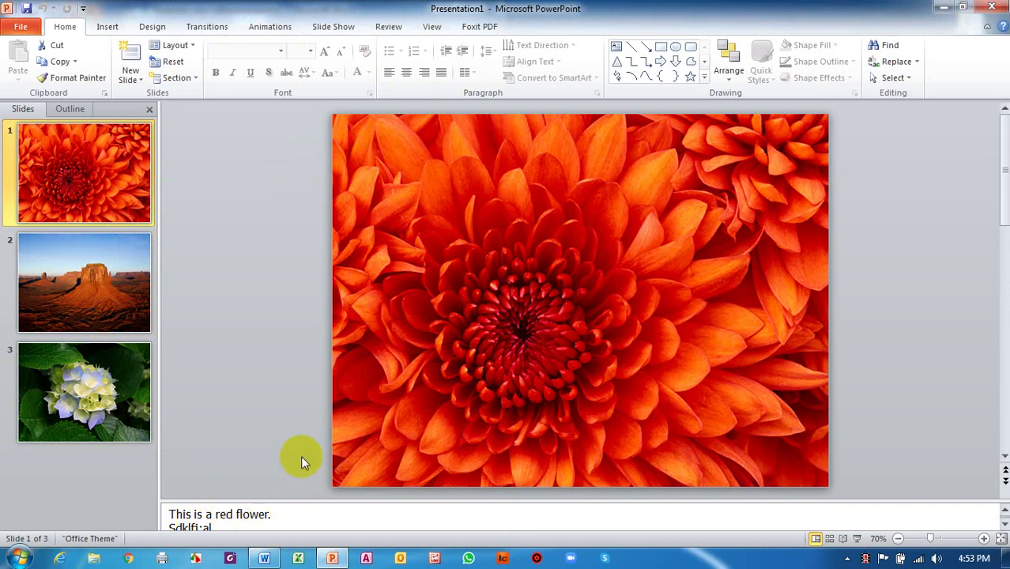
# Try to enable Presenter View for the slide show and review the available resolution options
pyautogui.click(340, 32)
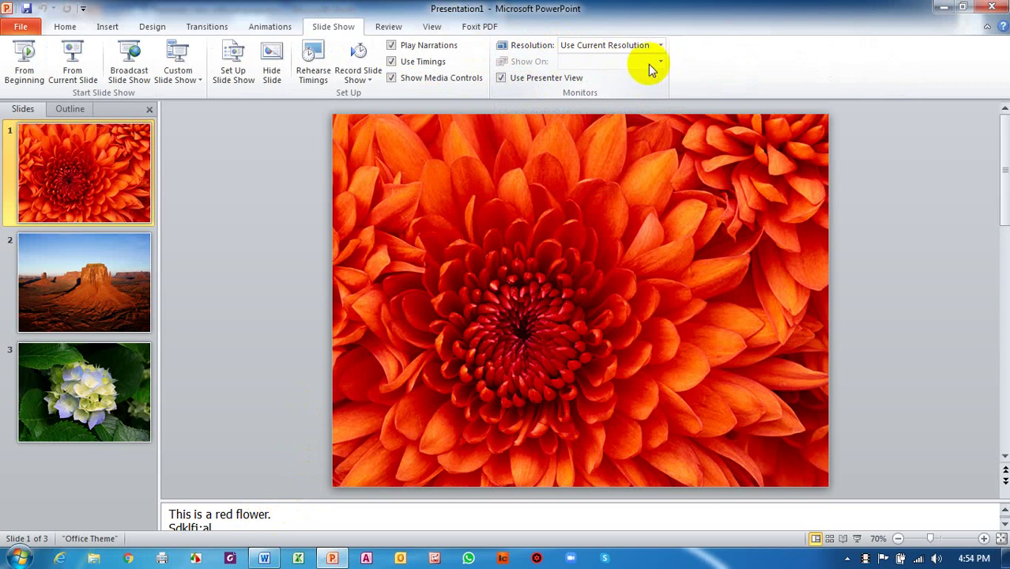
pyautogui.click(527, 83)
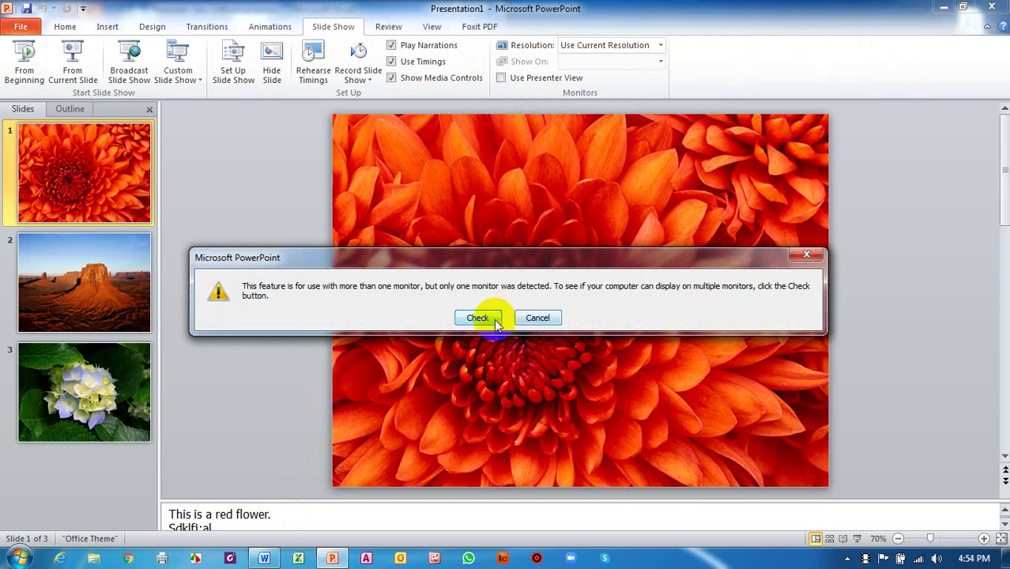
pyautogui.click(527, 319)
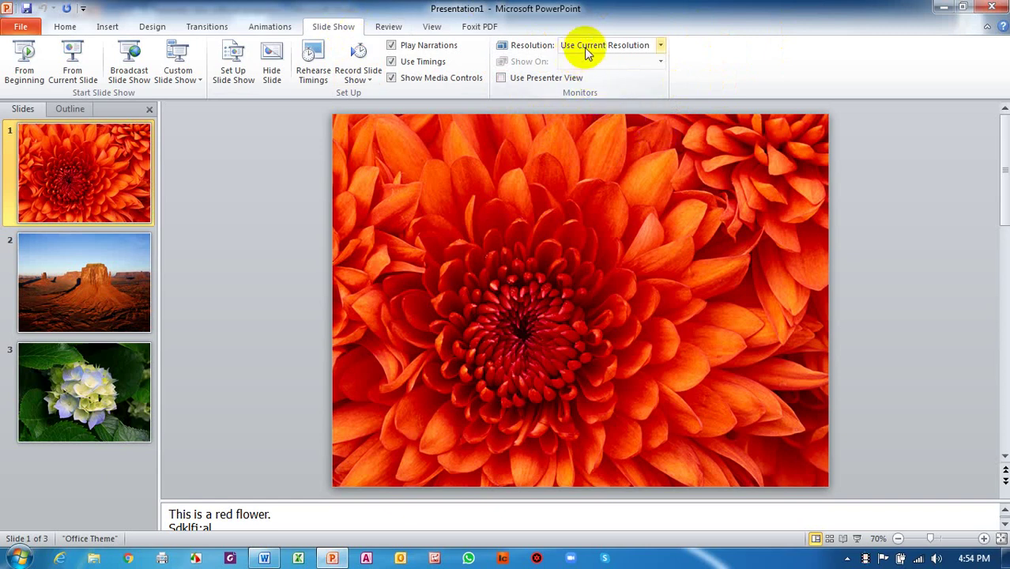
pyautogui.click(661, 45)
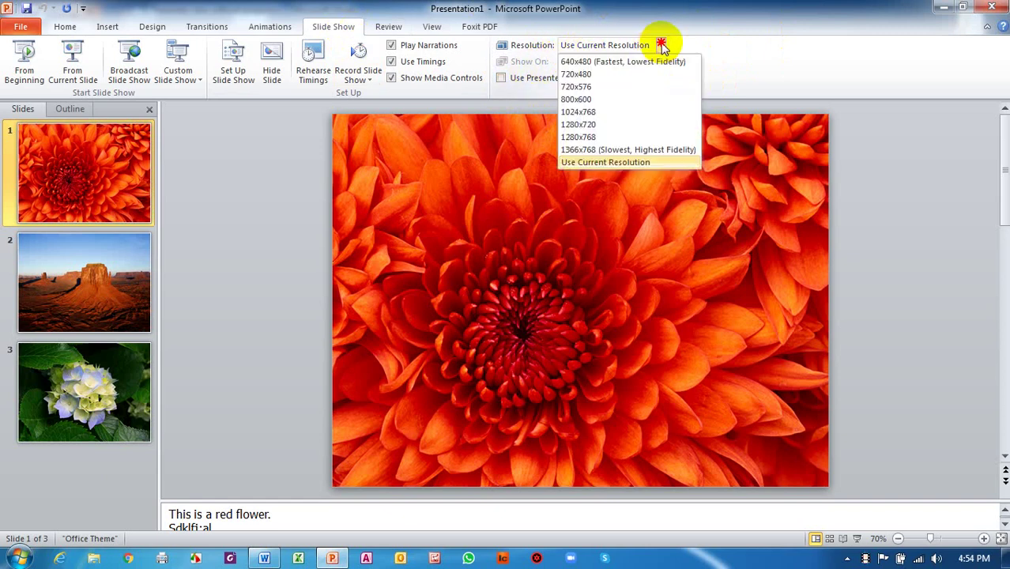
pyautogui.click(604, 48)
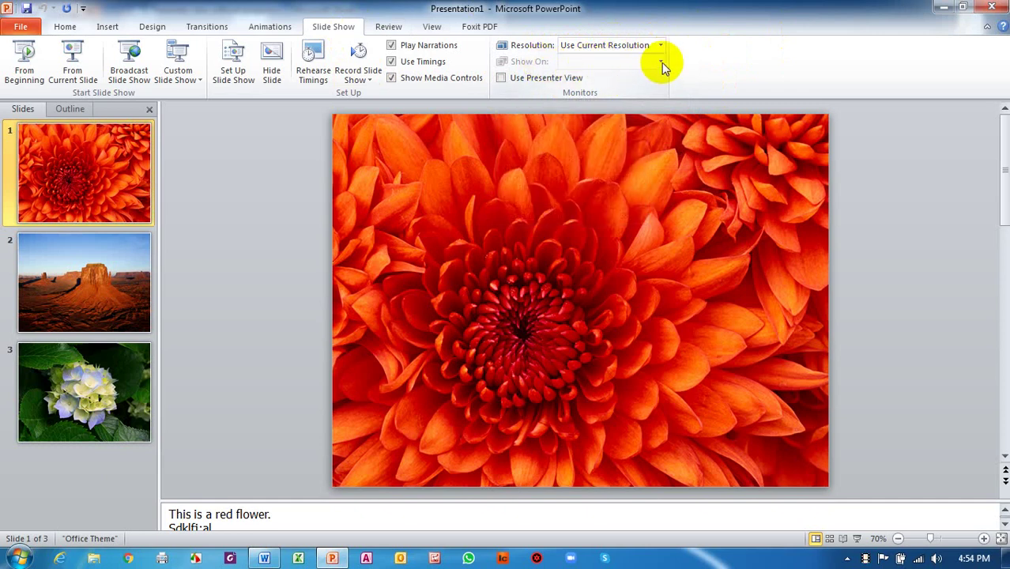
# Run the multiple-monitor check for Presenter View and bring up the Screen Resolution window, closing the help window
pyautogui.click(499, 79)
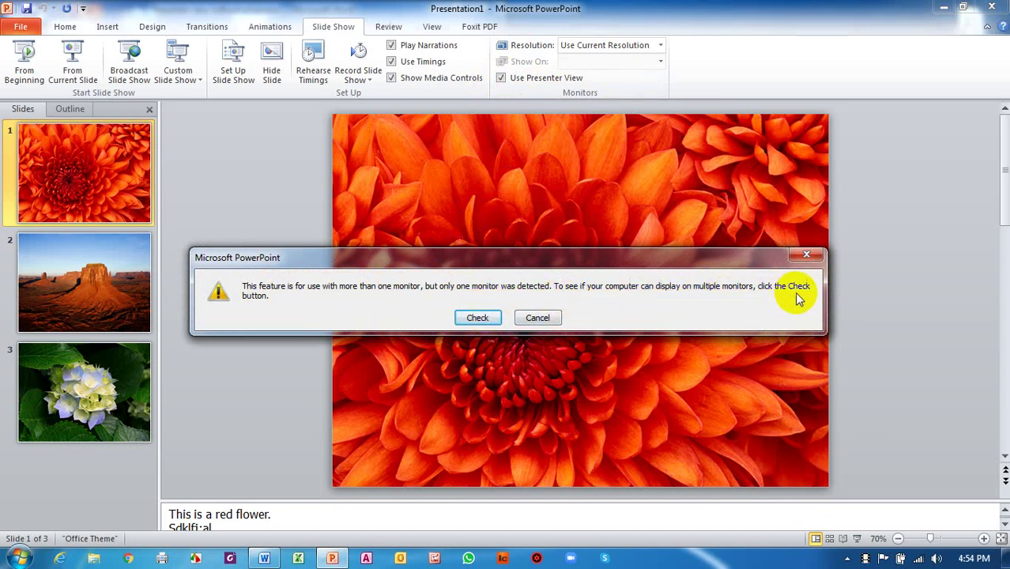
pyautogui.click(478, 318)
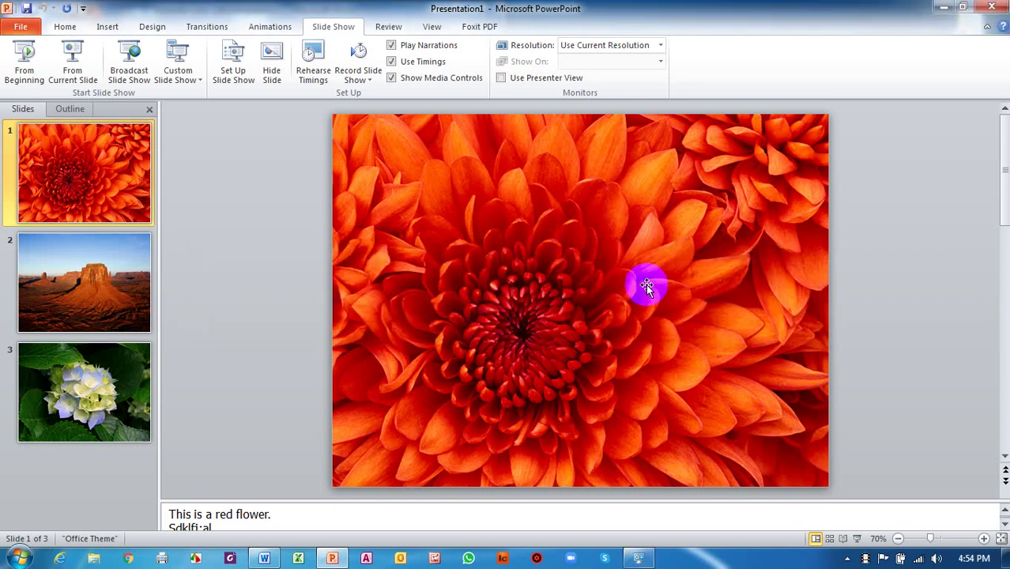
pyautogui.click(639, 558)
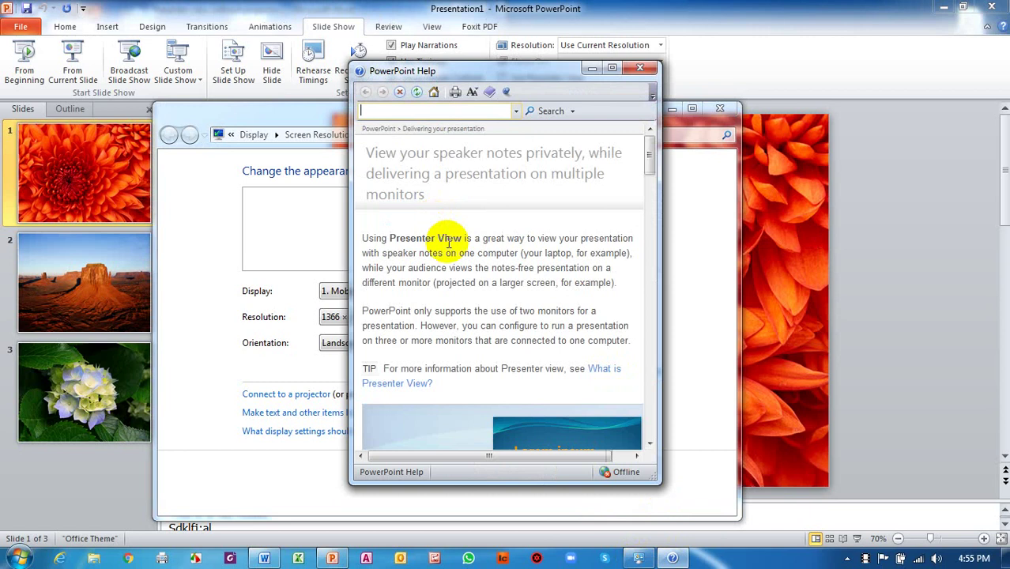
pyautogui.click(640, 69)
pyautogui.moveTo(397, 110); pyautogui.dragTo(443, 47)
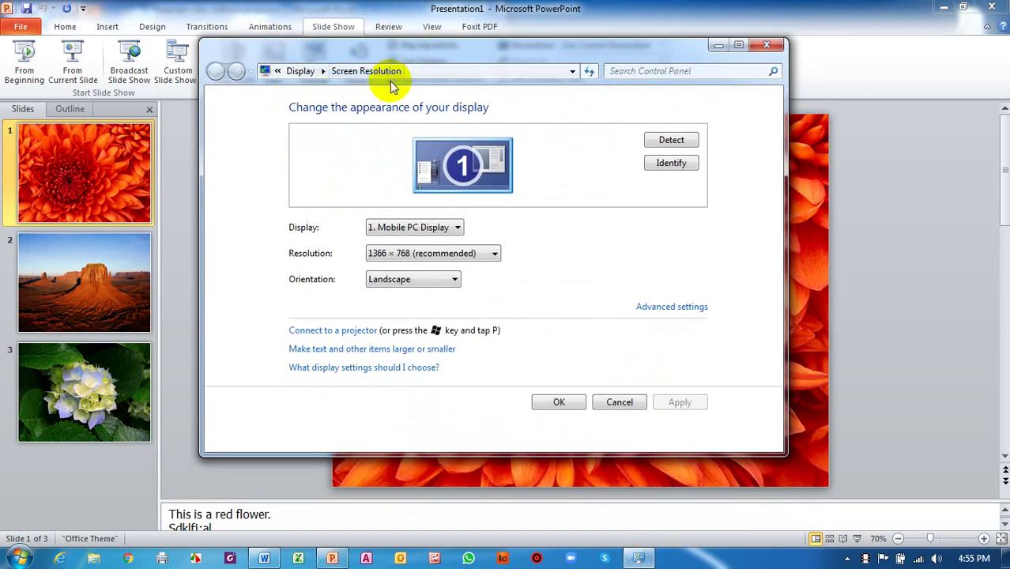
# Detect additional displays in the Screen Resolution settings and accept the settings
pyautogui.click(683, 147)
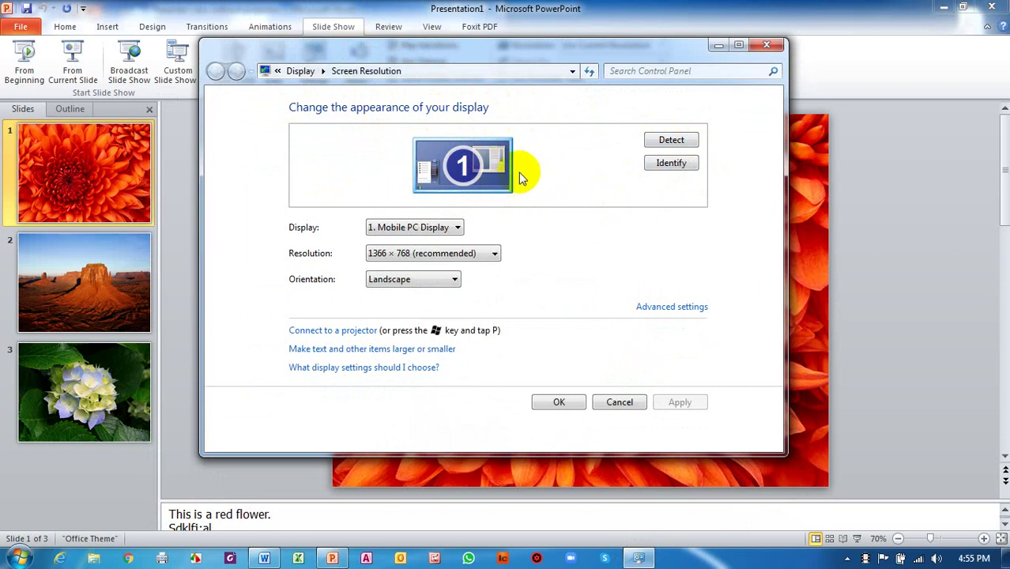
pyautogui.click(678, 145)
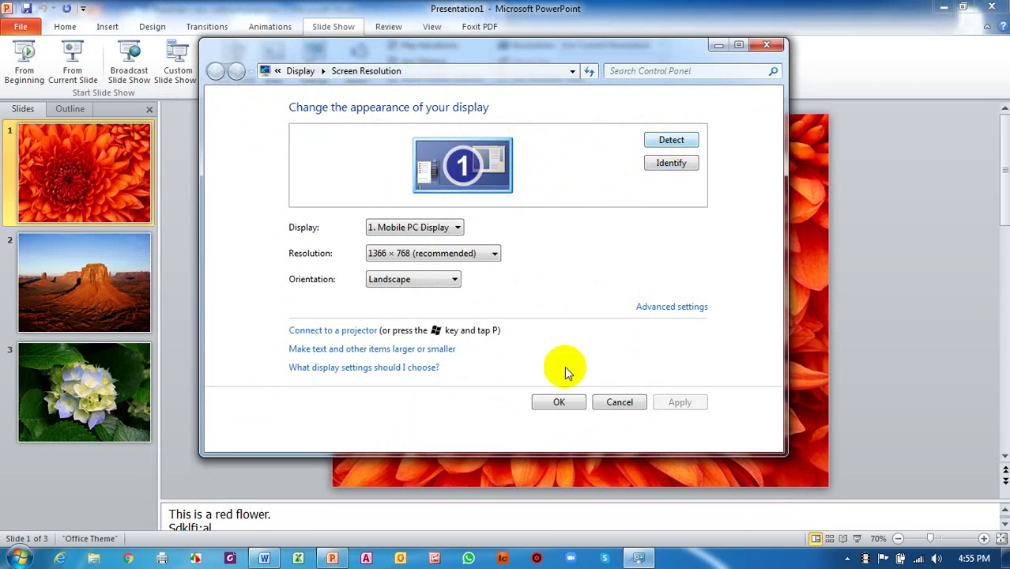
pyautogui.click(570, 404)
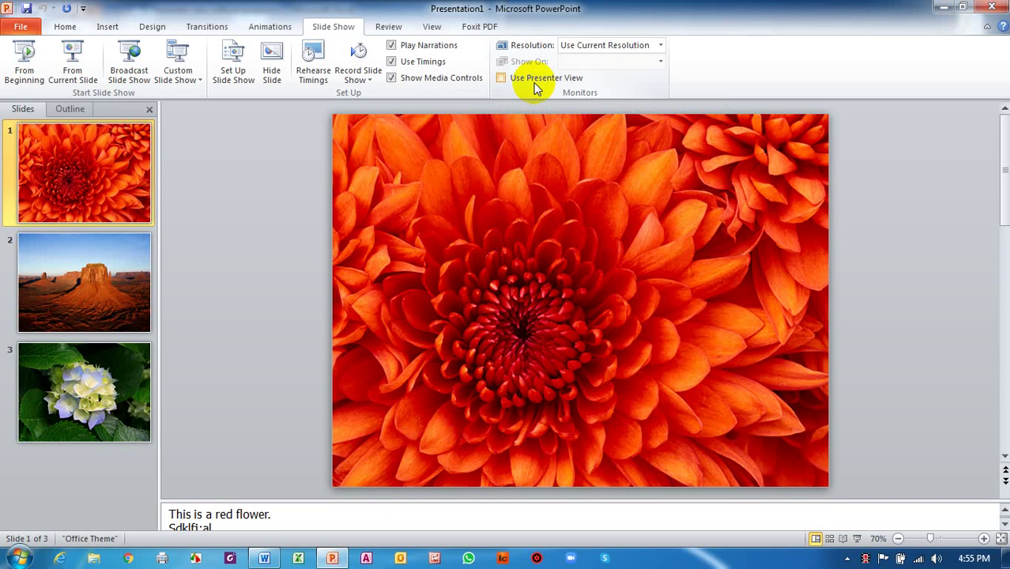
# Try to switch the Windows projection mode from Computer only to Extend
pyautogui.press('super+p')
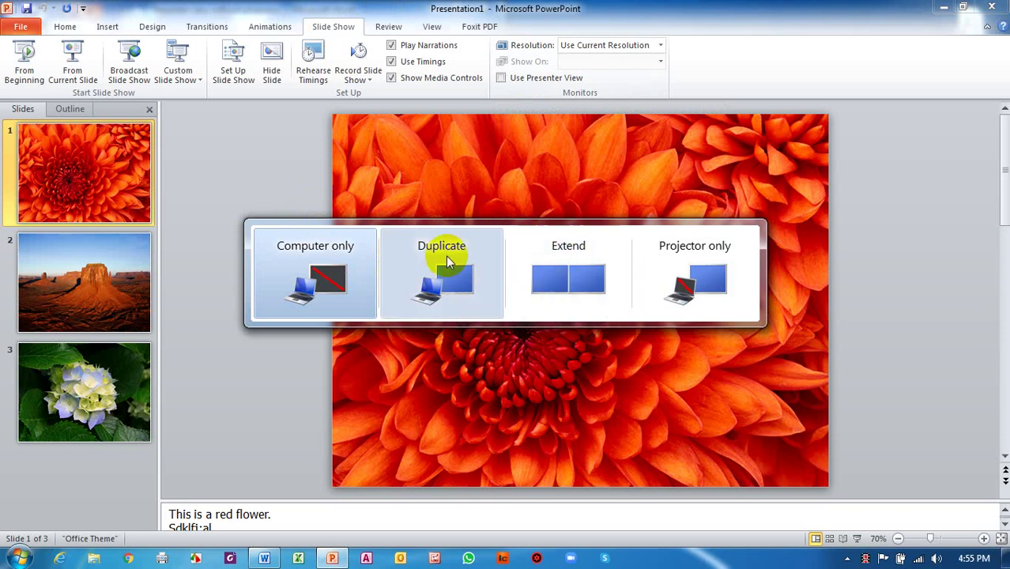
pyautogui.click(580, 257)
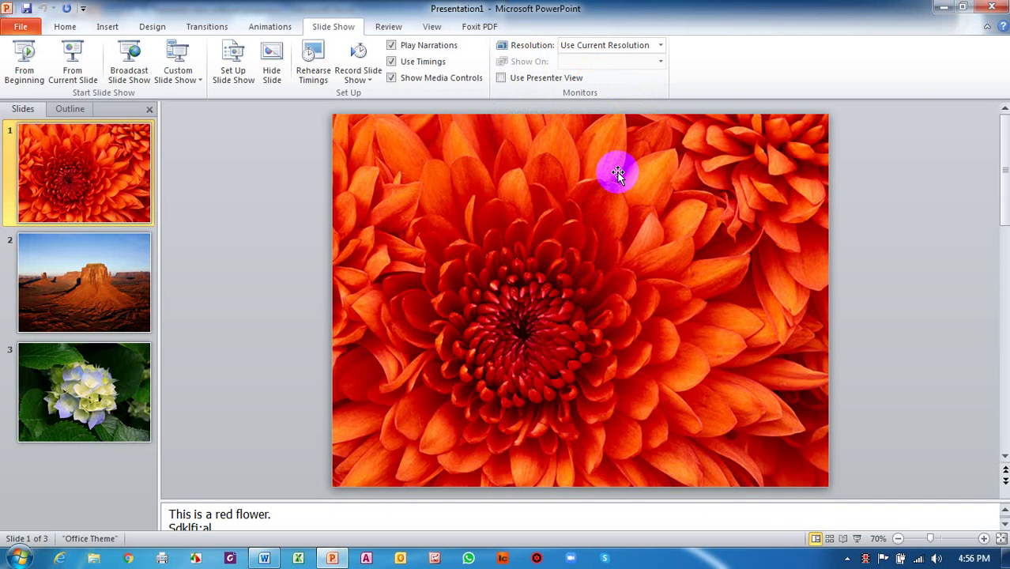
pyautogui.press('super+p')
pyautogui.click(360, 275)
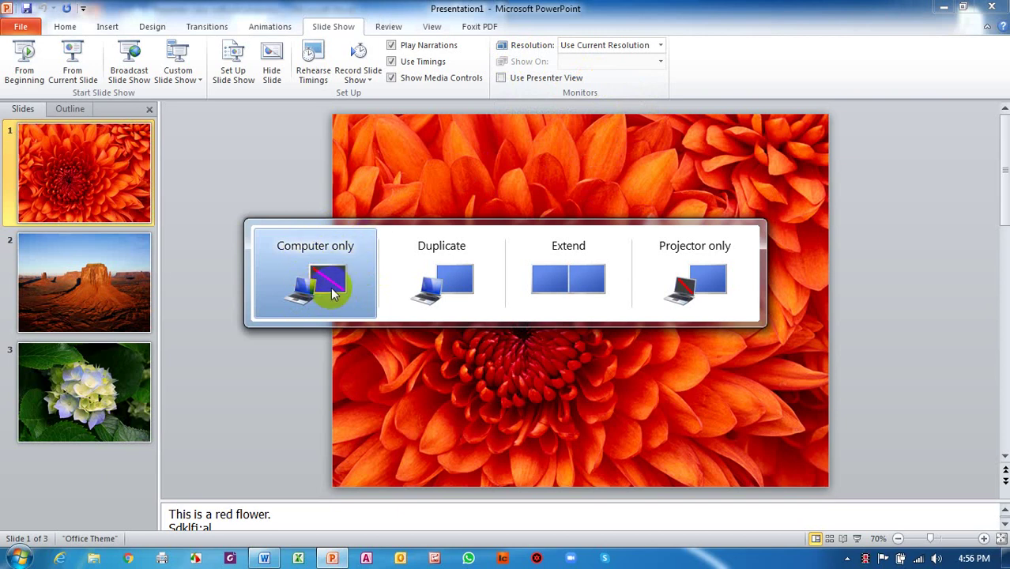
pyautogui.click(575, 255)
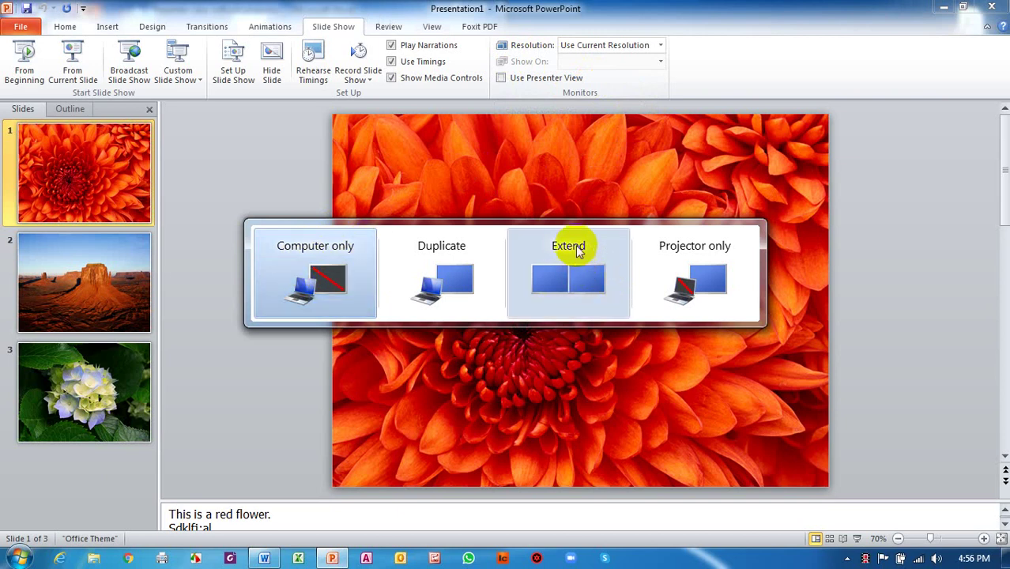
pyautogui.click(347, 294)
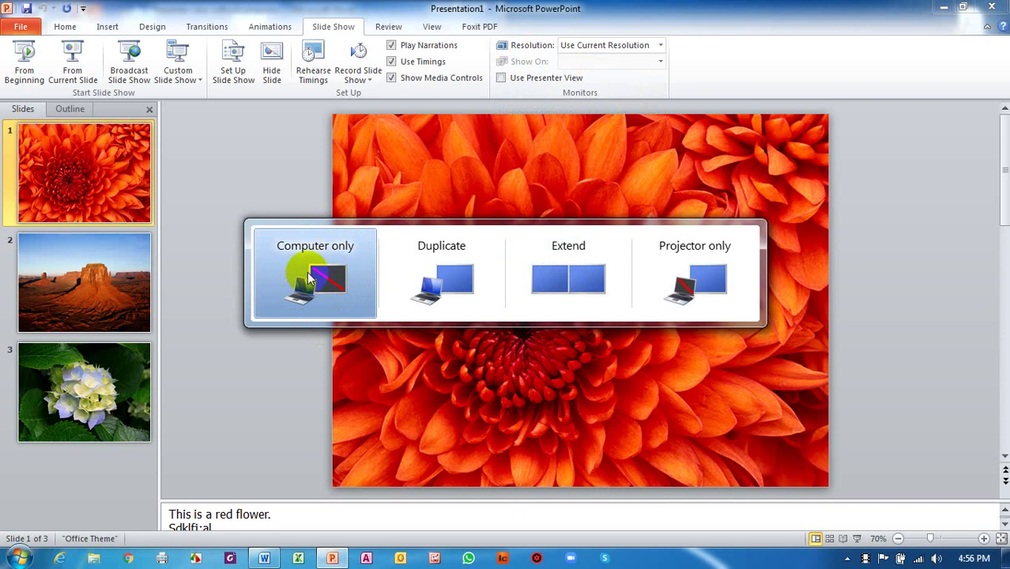
pyautogui.click(568, 273)
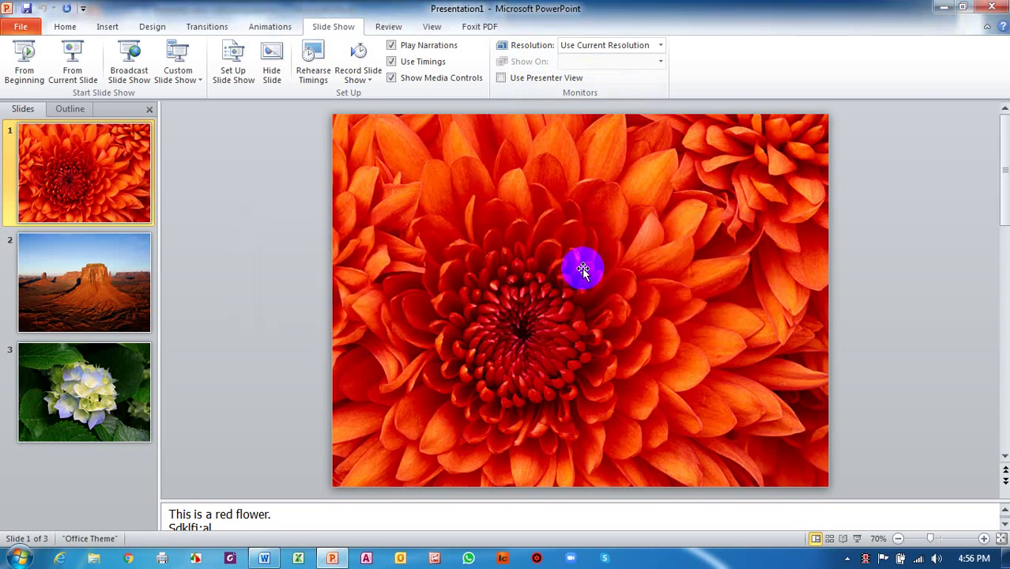
pyautogui.press('super+p')
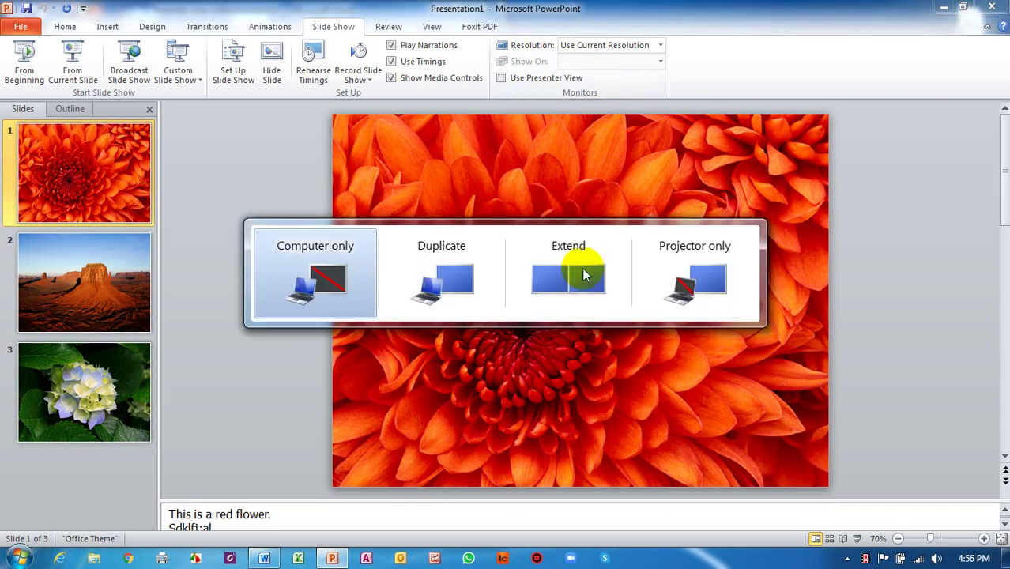
pyautogui.click(301, 273)
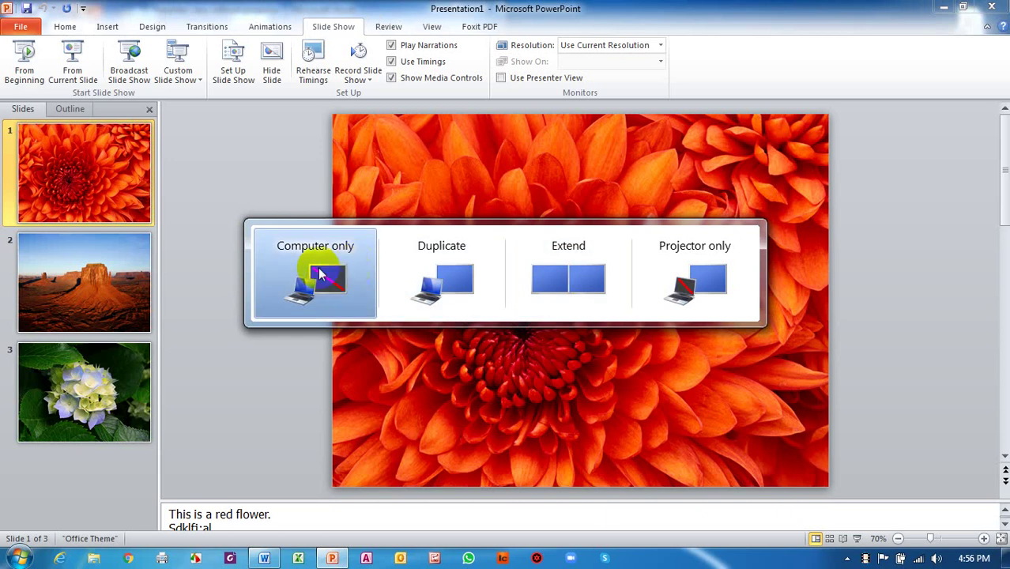
pyautogui.click(586, 271)
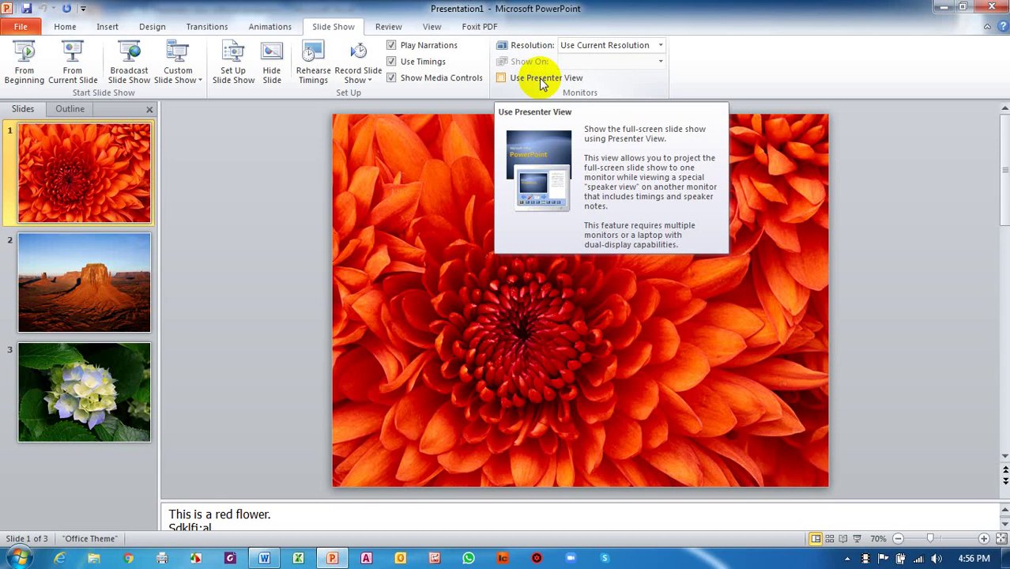
# Switch to the Word document "Presenter view without projector" and maximize its window
pyautogui.click(265, 558)
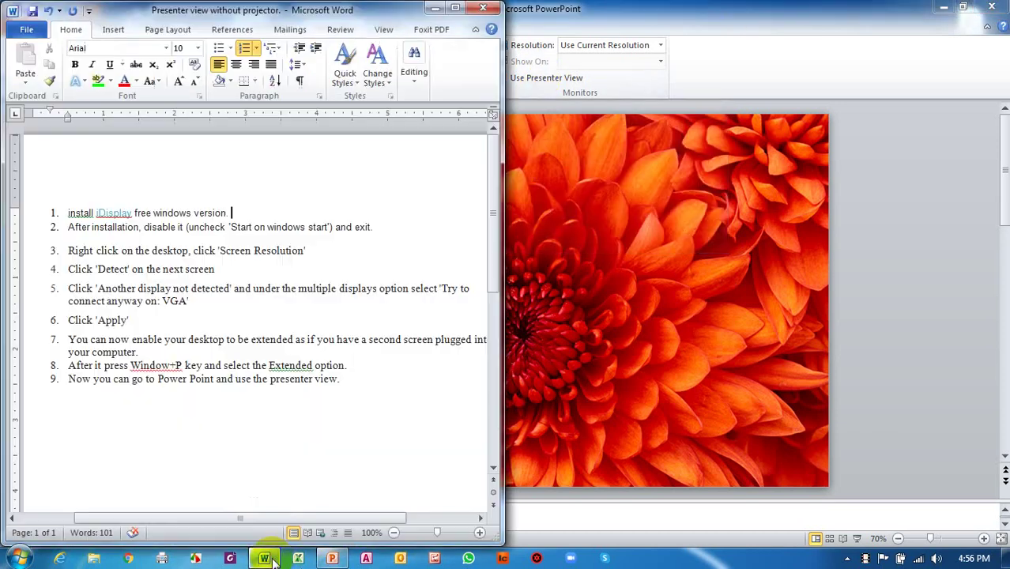
pyautogui.click(962, 8)
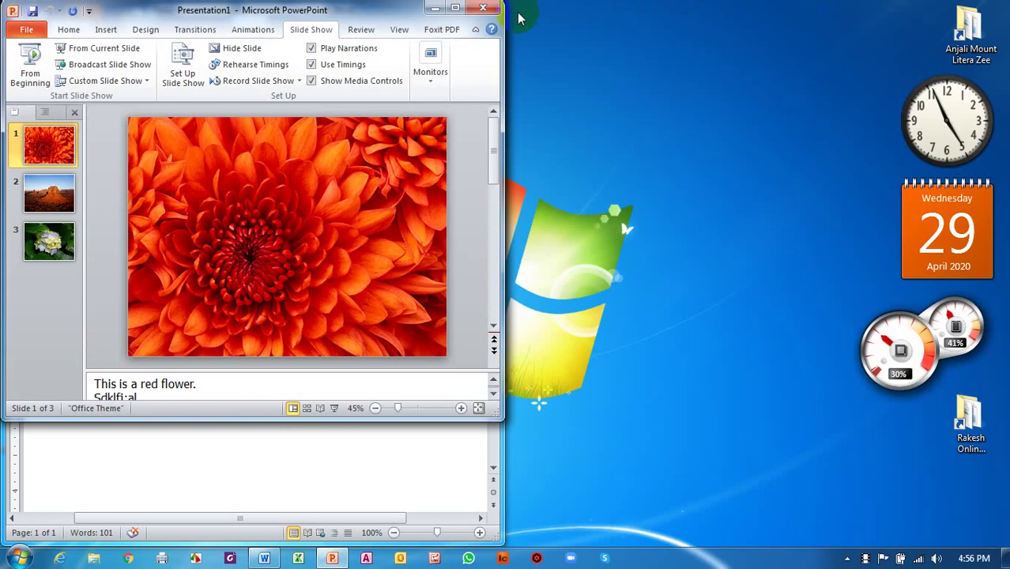
pyautogui.click(385, 460)
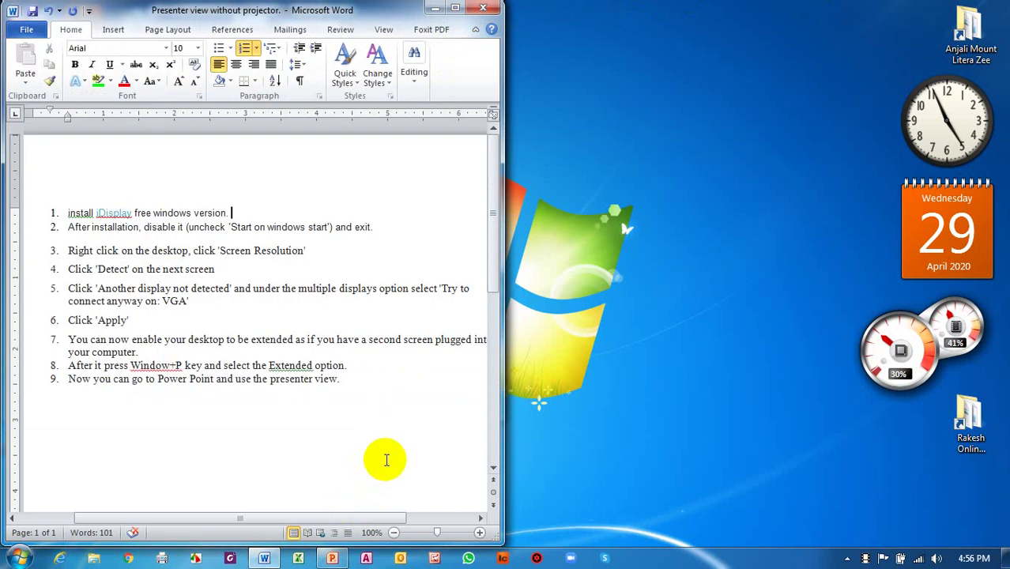
pyautogui.click(453, 8)
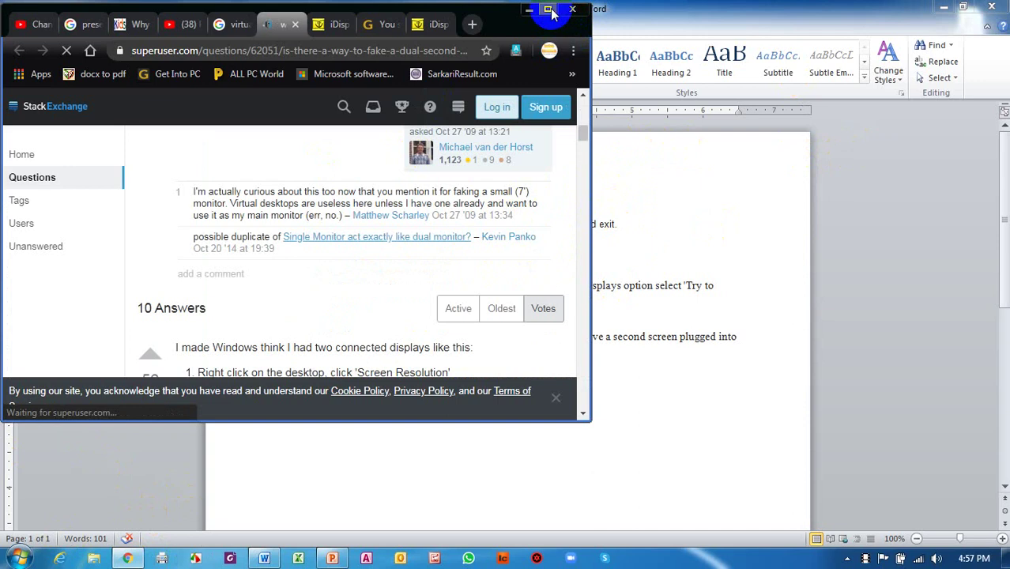
# Switch to Chrome with its window maximized and open a new browser tab
pyautogui.click(547, 7)
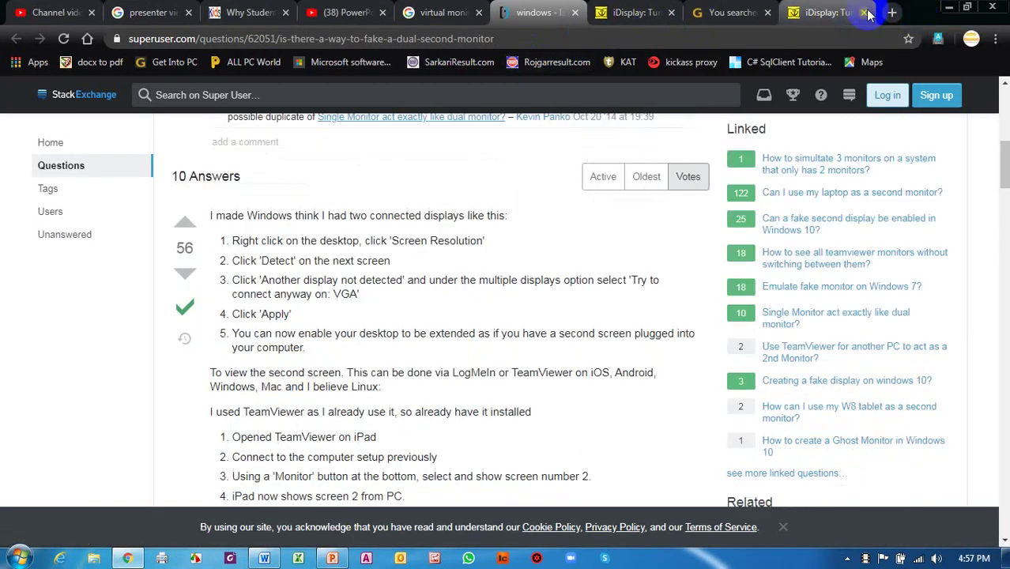
pyautogui.click(892, 13)
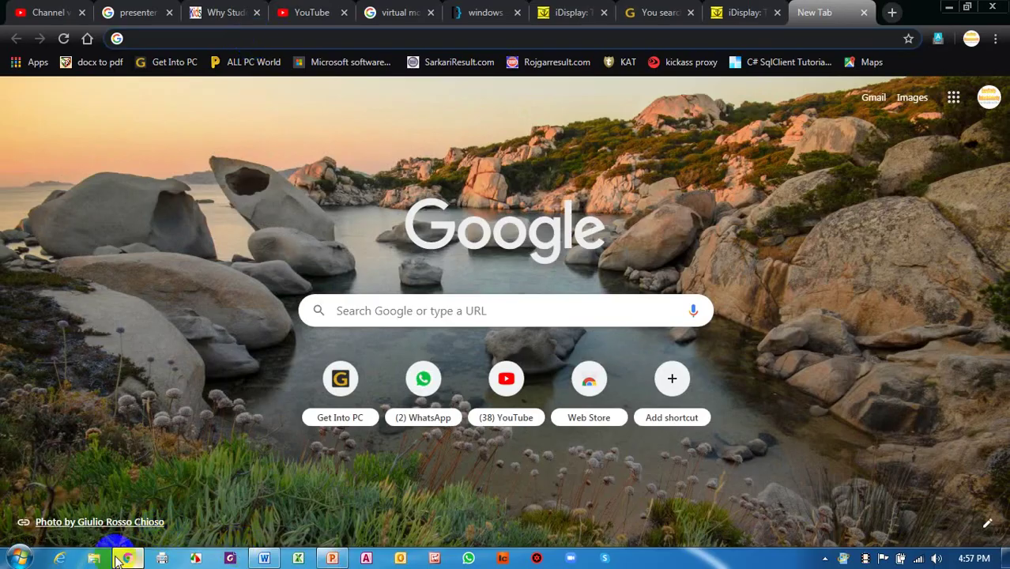
# Return to the Word instructions and check the options available for the iDisplay link in the first item
pyautogui.click(264, 558)
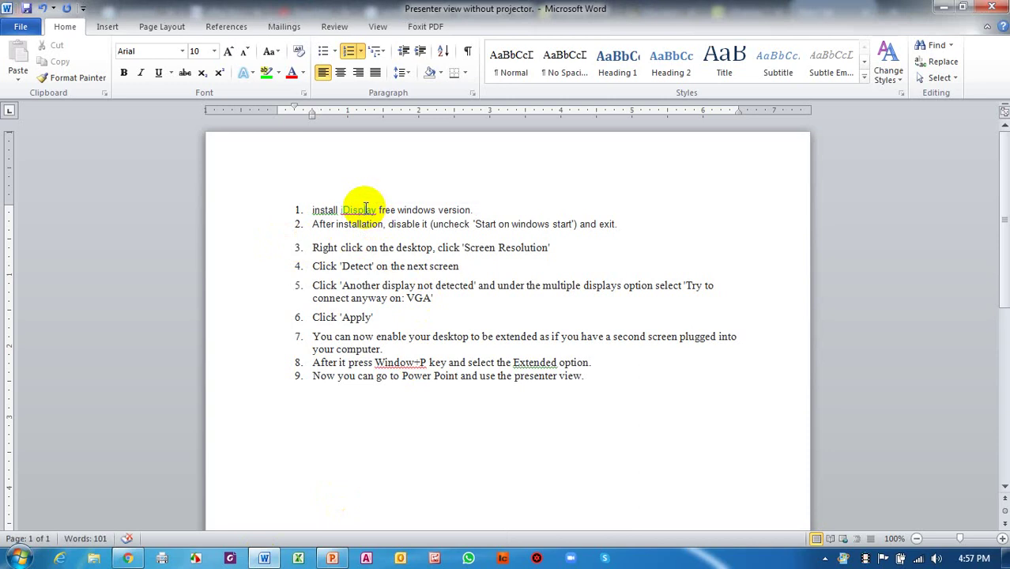
pyautogui.rightClick(365, 208)
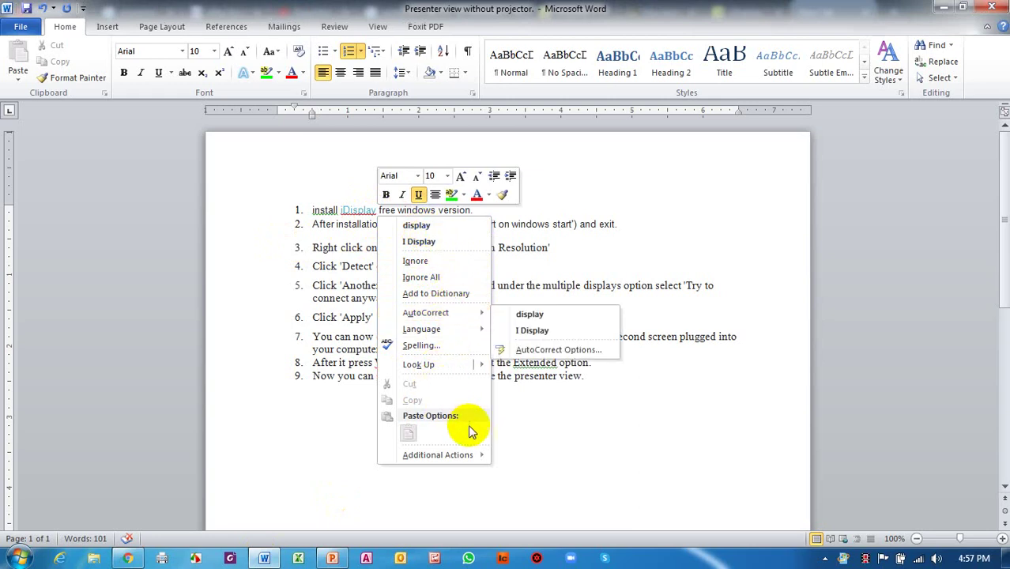
pyautogui.click(531, 437)
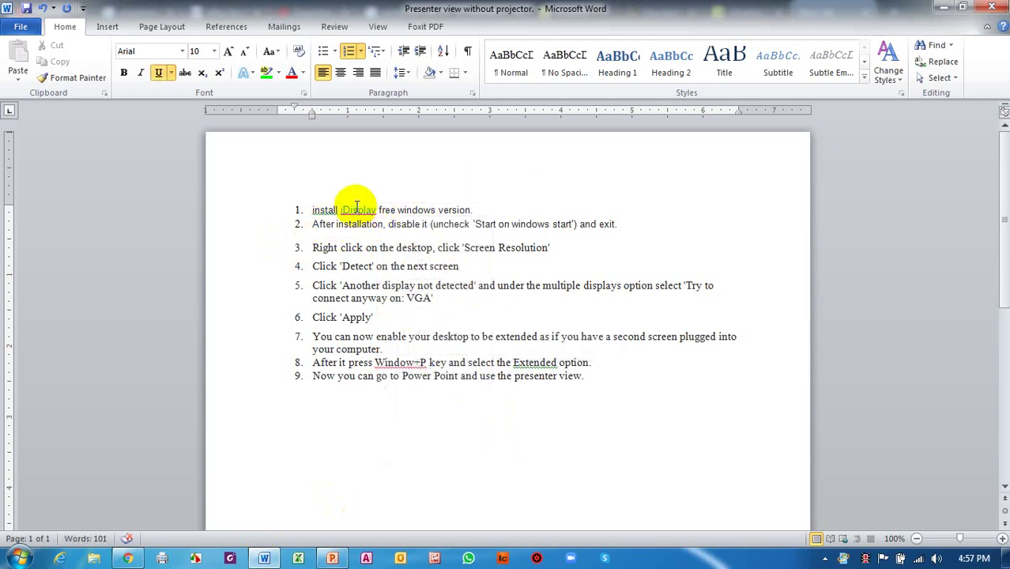
pyautogui.rightClick(357, 210)
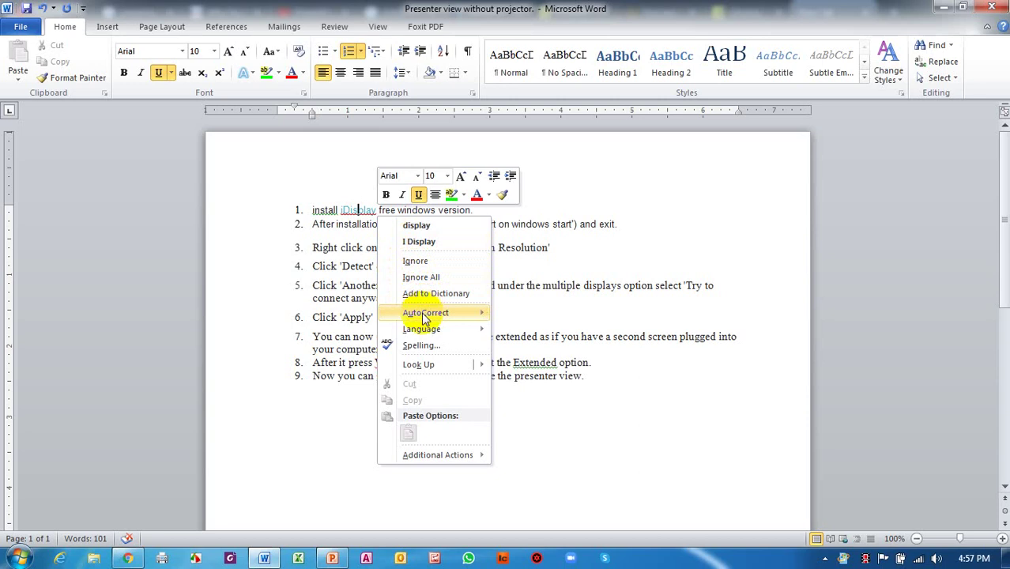
pyautogui.click(633, 524)
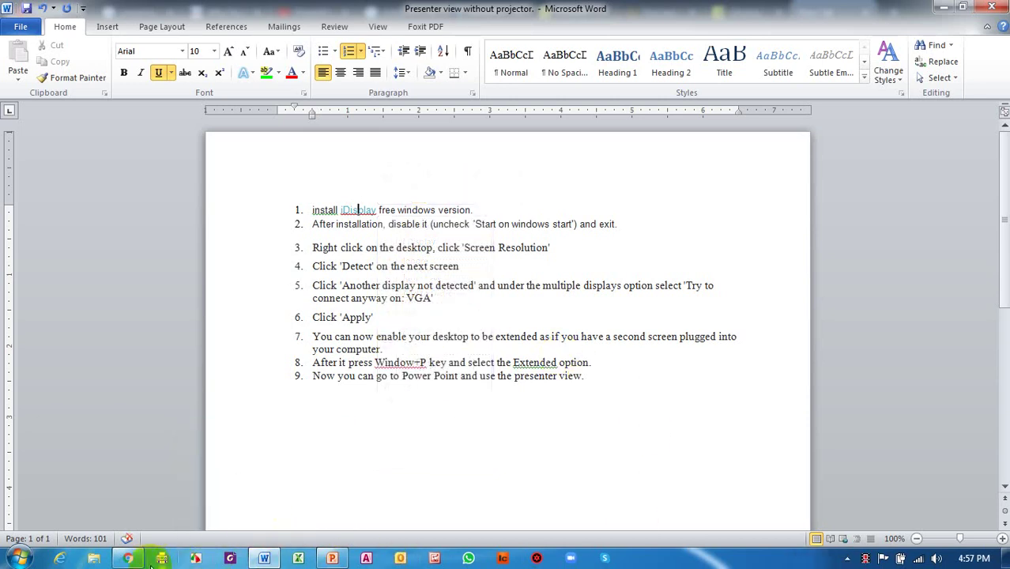
pyautogui.click(149, 558)
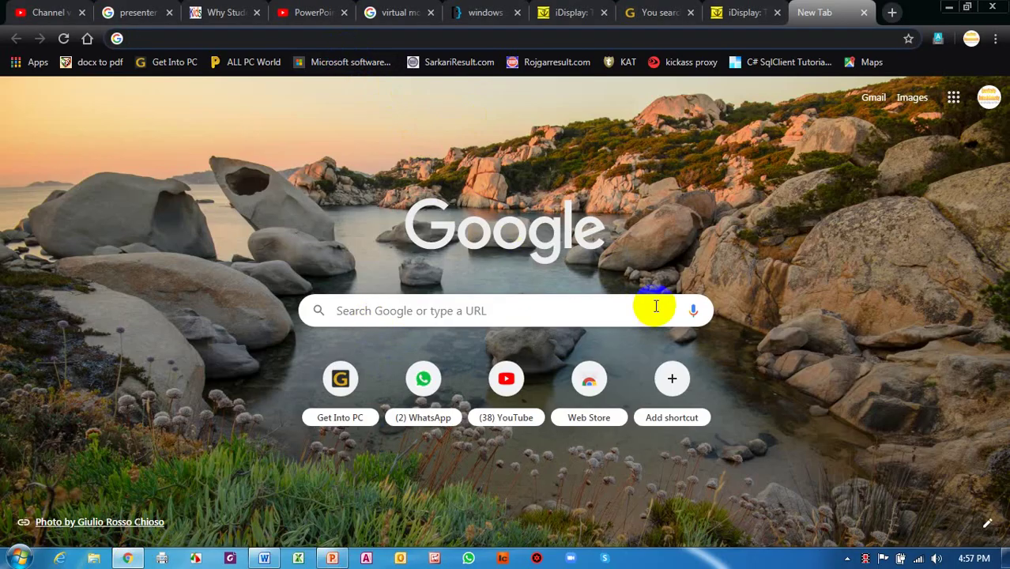
pyautogui.write('ww')
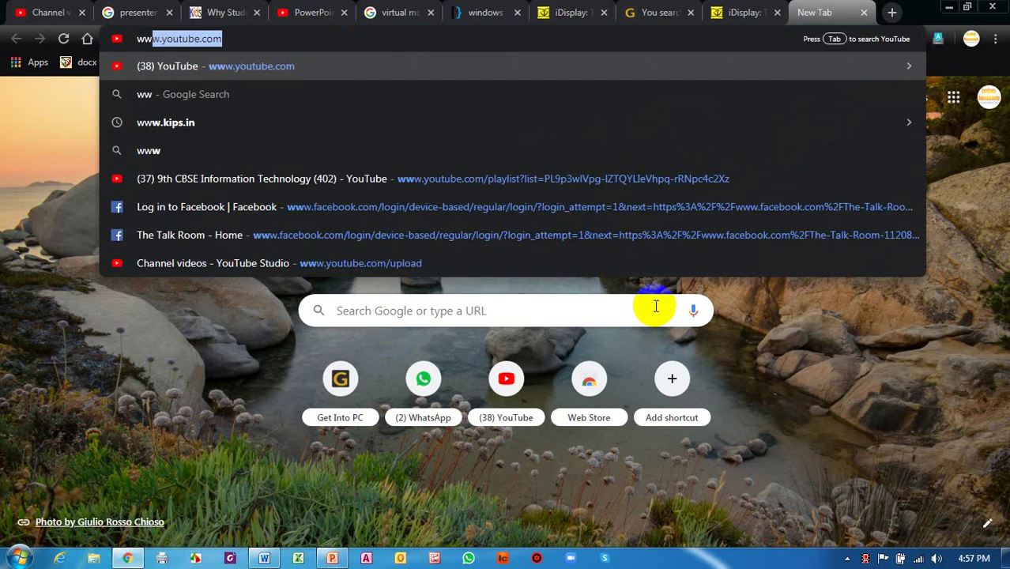
pyautogui.write('w.geti')
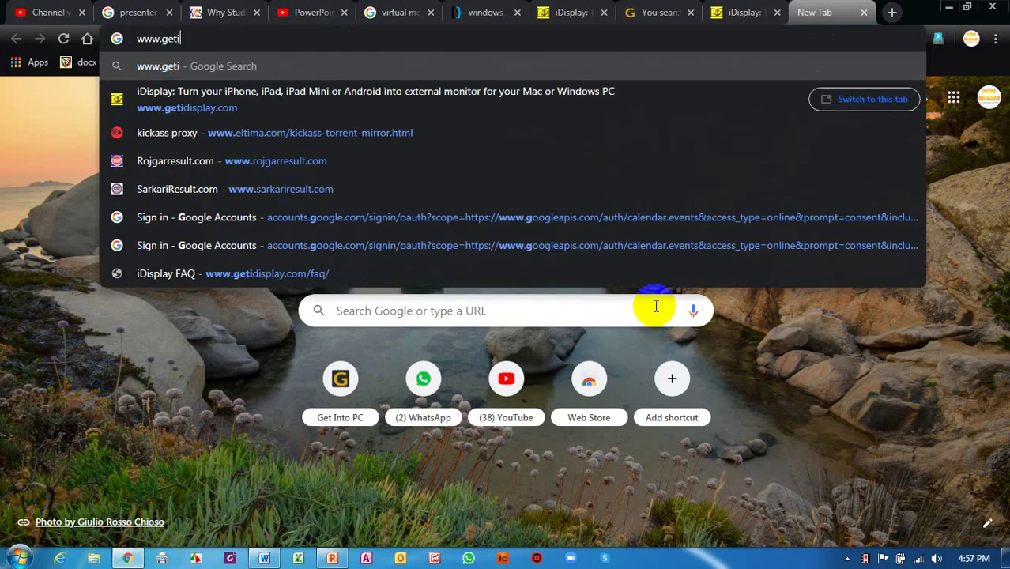
pyautogui.write('display.')
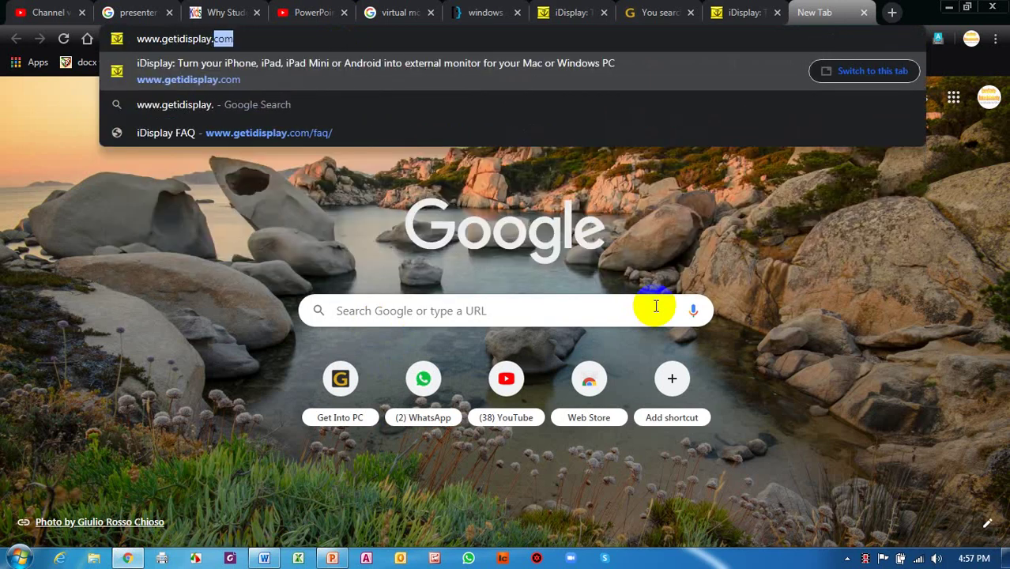
pyautogui.write('com')
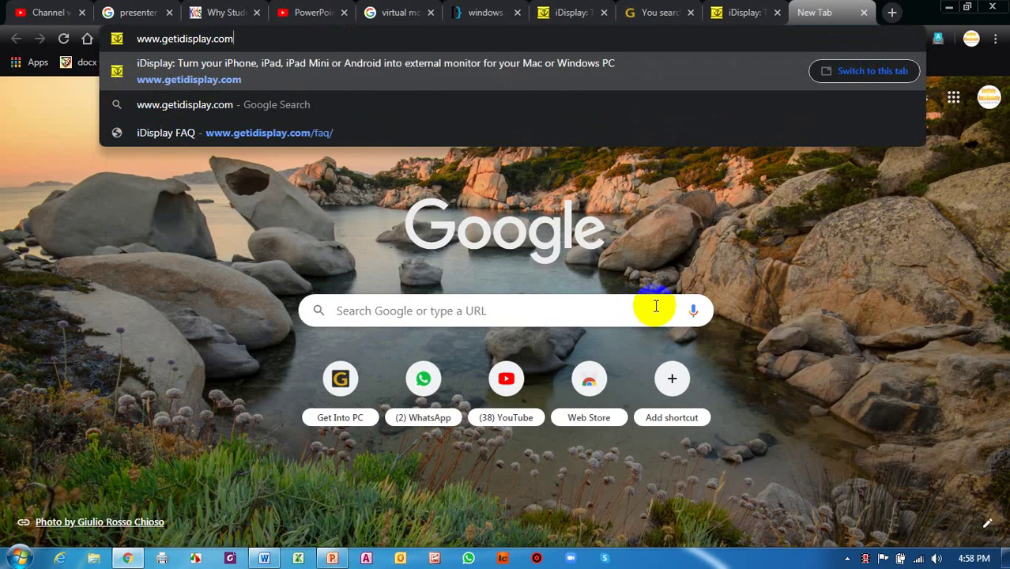
pyautogui.press('Return')
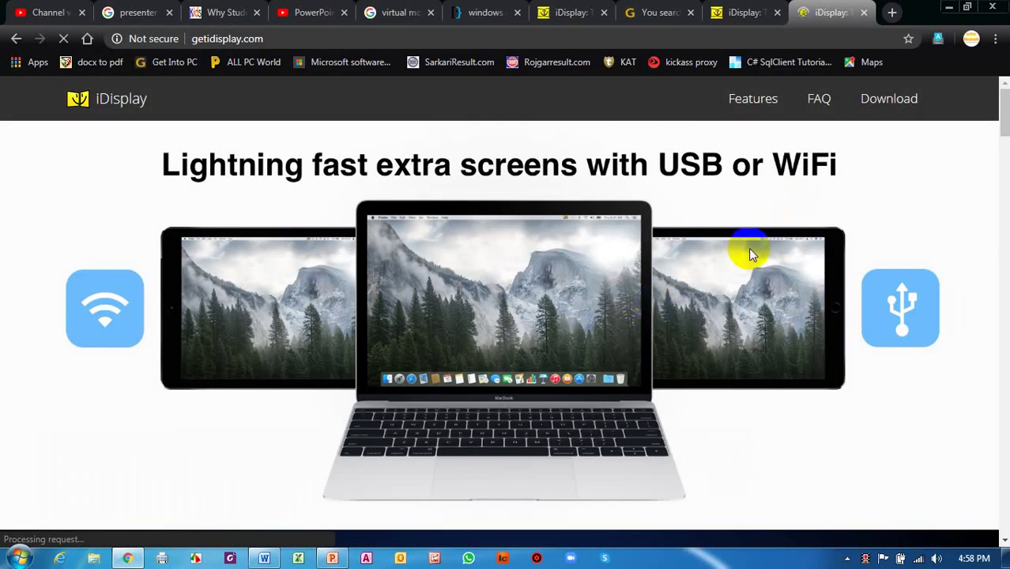
# Request the iDisplay Desktop 2.4.2.16 installer for Windows XP, Vista and 7 from the site's Windows download link
pyautogui.scroll(-10, 761, 175)
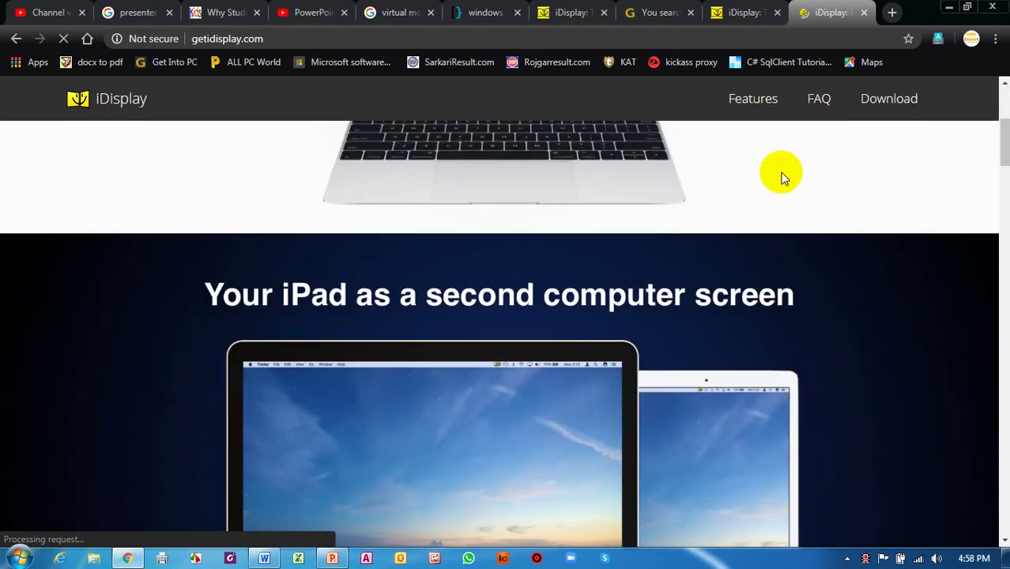
pyautogui.scroll(-20, 704, 216)
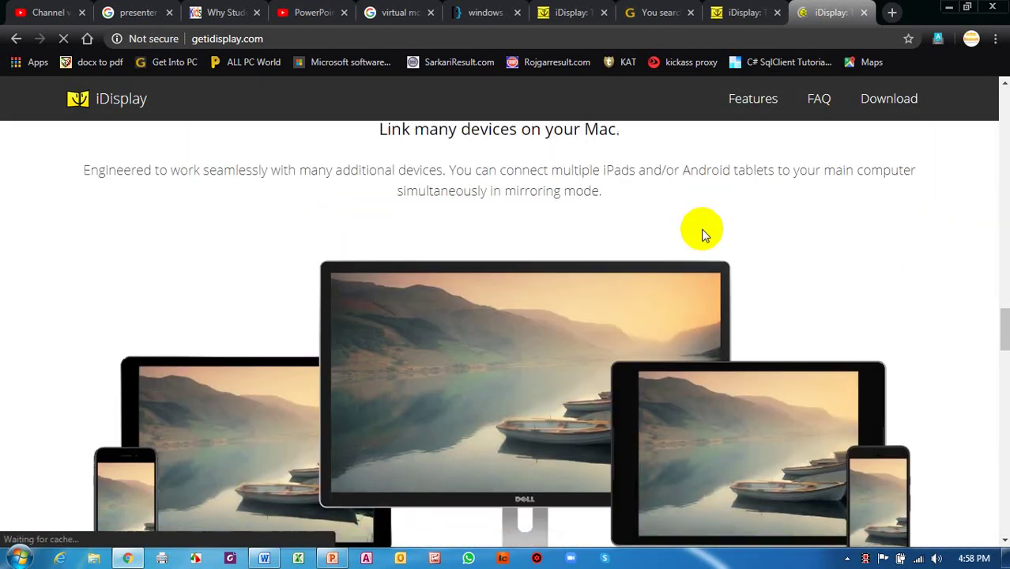
pyautogui.scroll(-5, 700, 235)
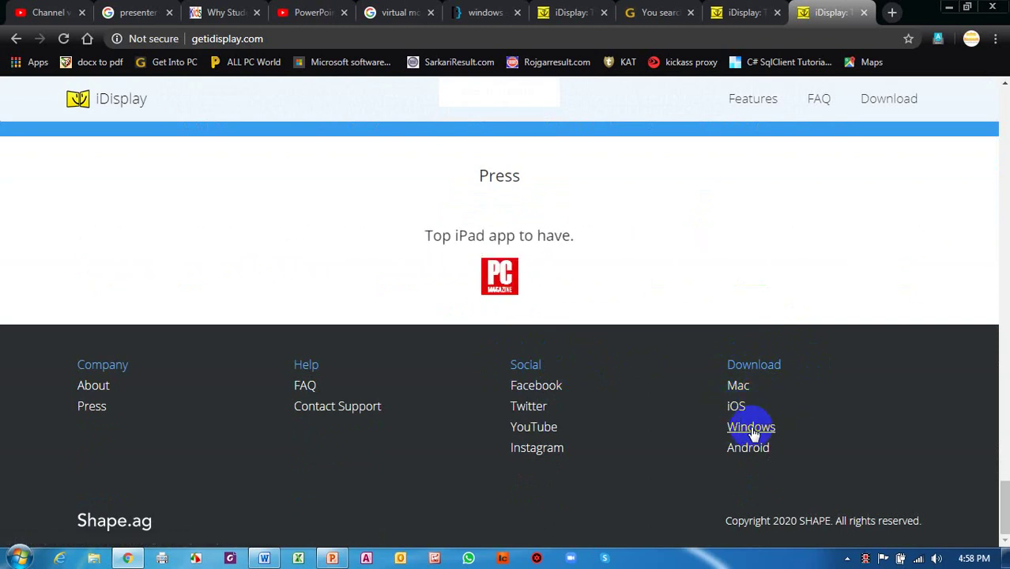
pyautogui.click(751, 427)
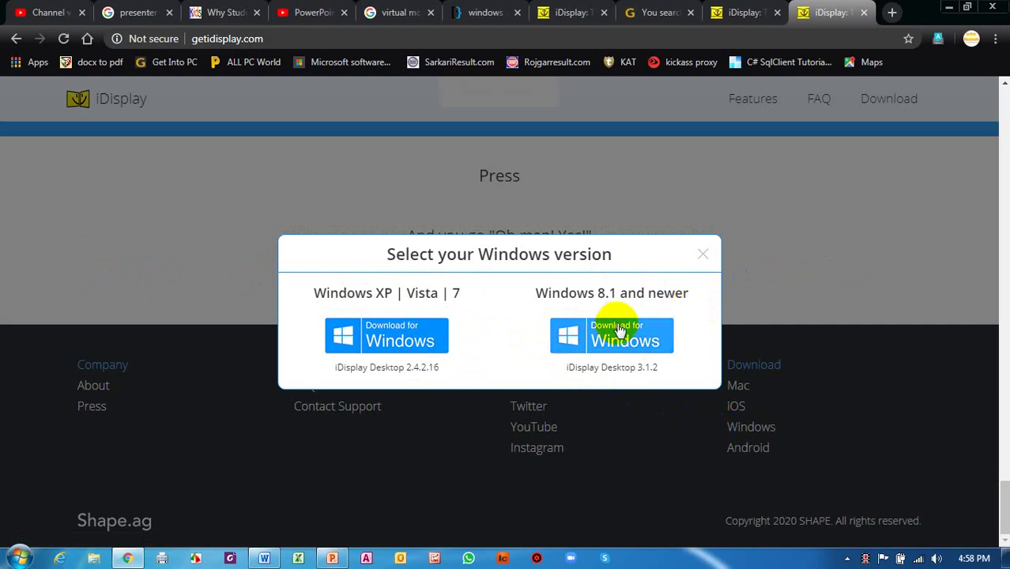
pyautogui.click(426, 340)
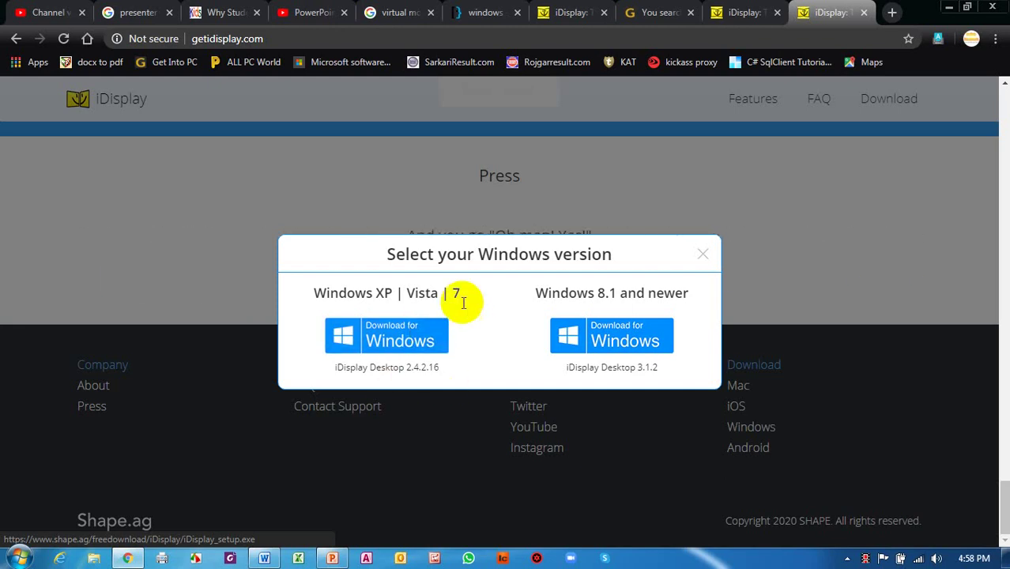
pyautogui.click(429, 338)
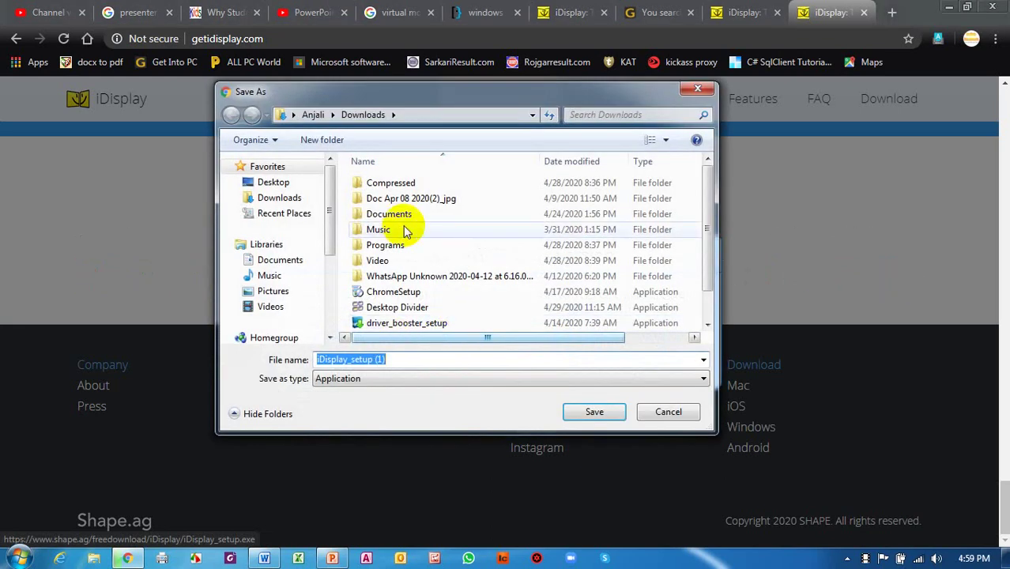
# Look through the Downloads folder for an existing iDisplay_setup file, cancel saving the installer and minimize Chrome
pyautogui.moveTo(441, 92); pyautogui.dragTo(408, 75)
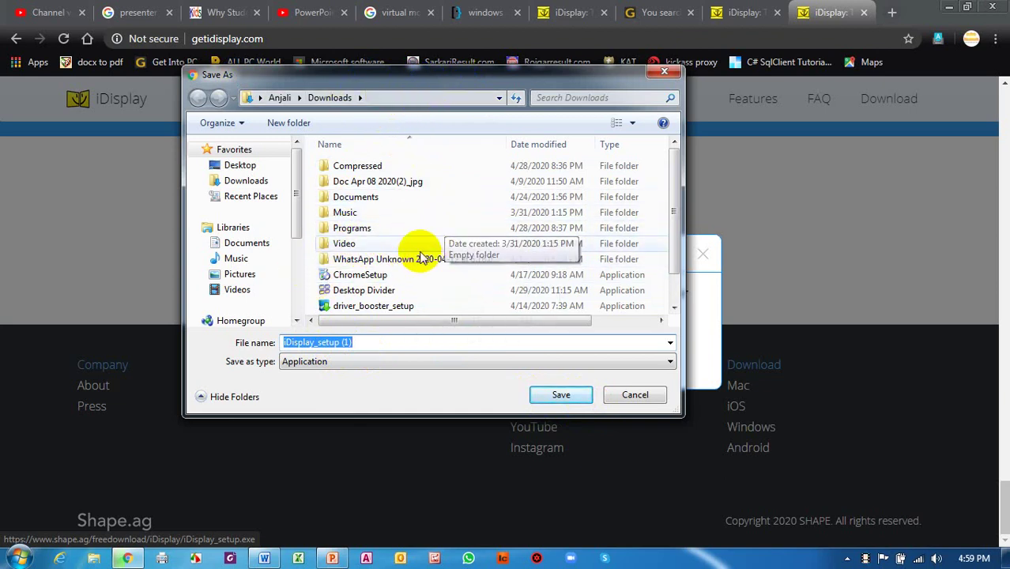
pyautogui.moveTo(674, 180); pyautogui.dragTo(675, 205)
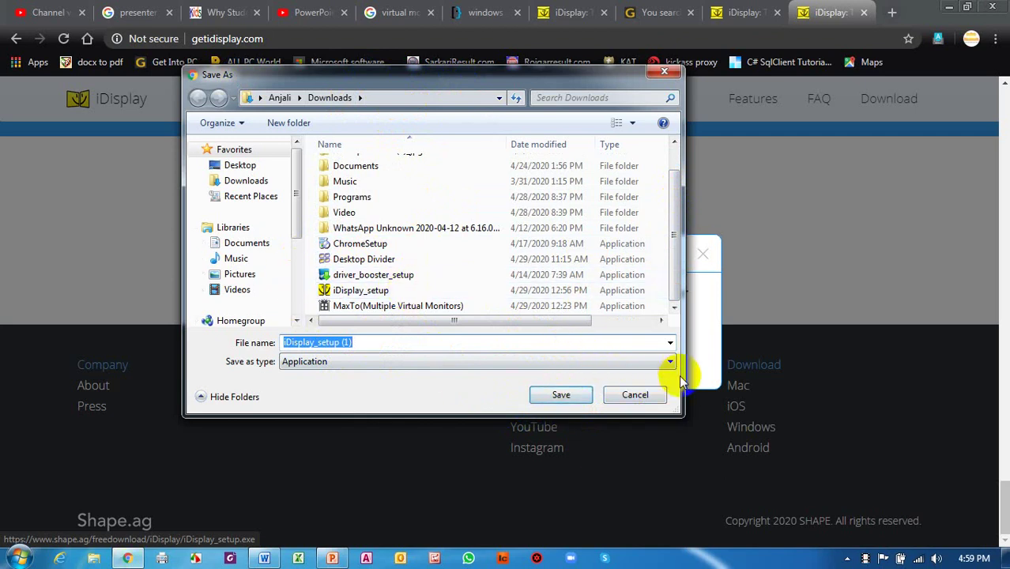
pyautogui.click(638, 396)
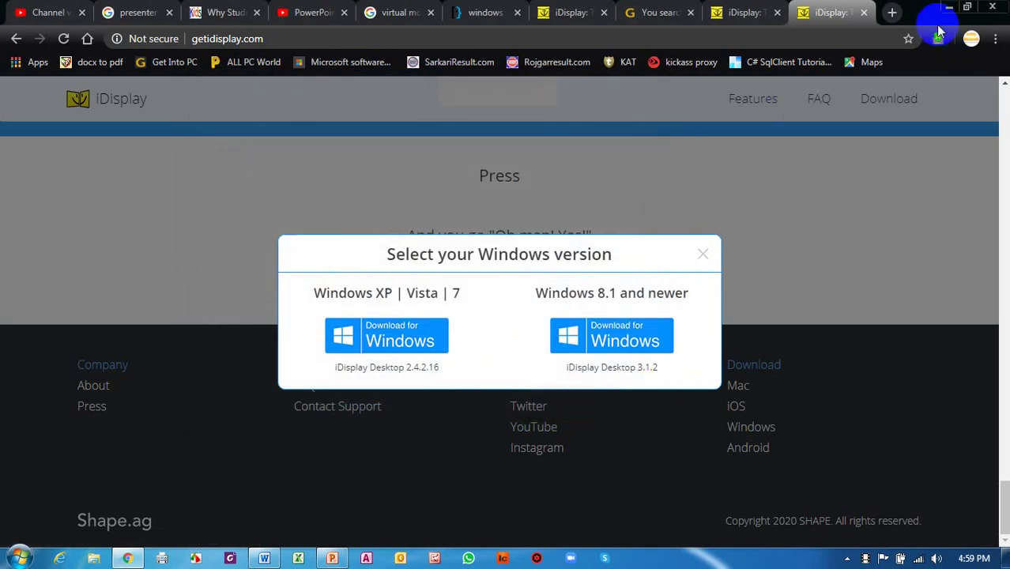
pyautogui.click(951, 9)
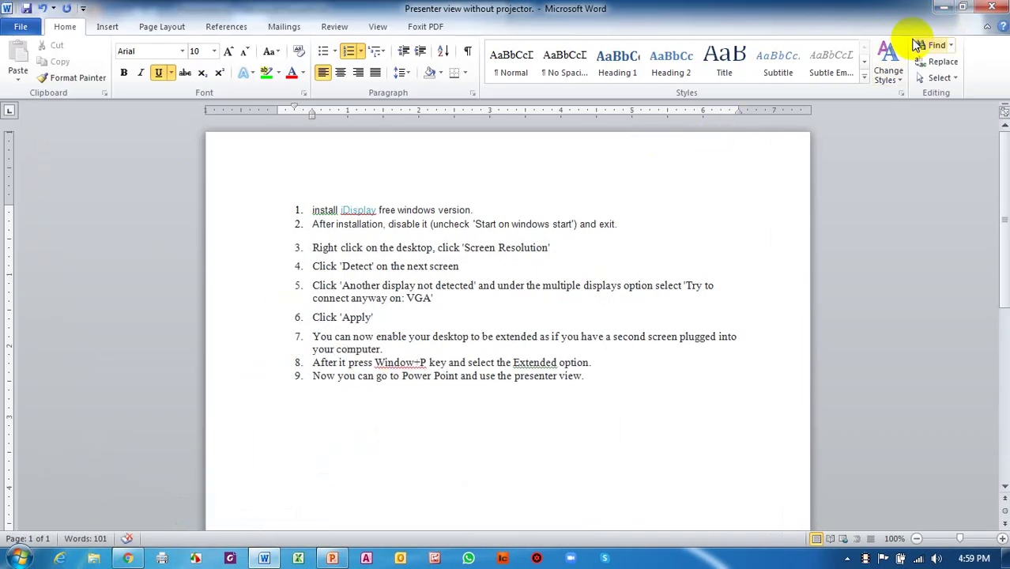
# Open the Downloads folder in Windows Explorer and launch the iDisplay_setup installer
pyautogui.click(32, 562)
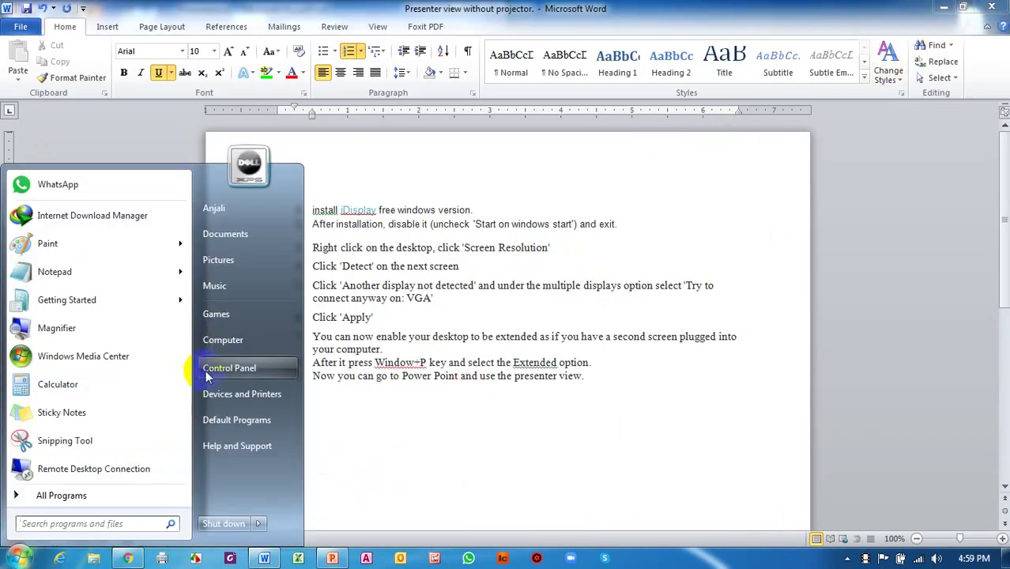
pyautogui.click(237, 340)
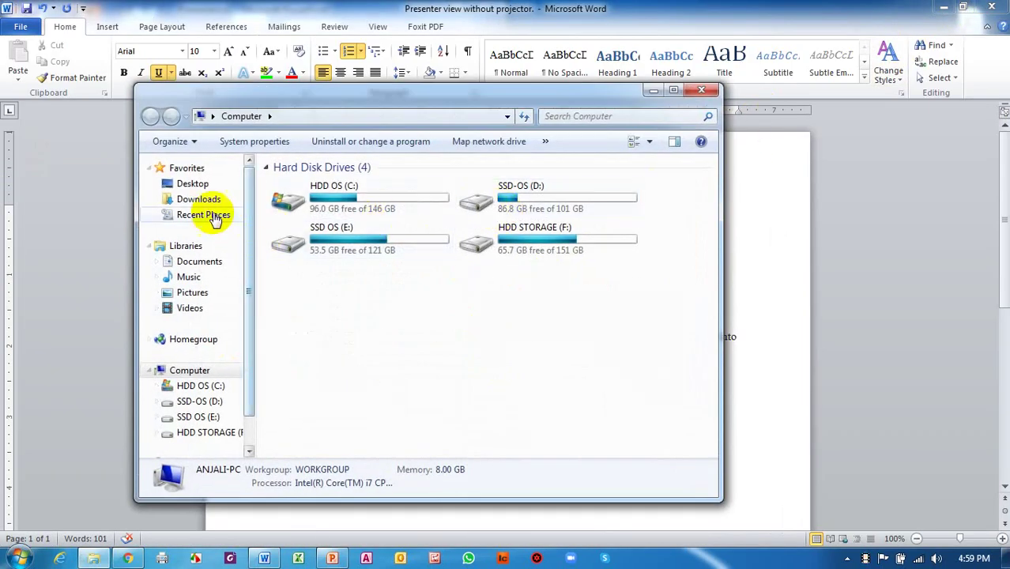
pyautogui.click(197, 199)
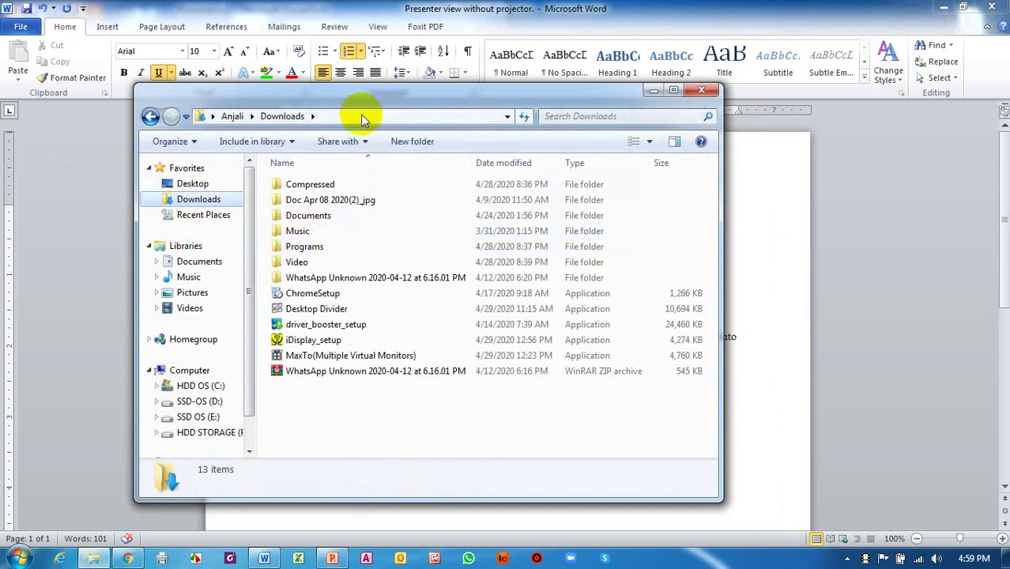
pyautogui.click(294, 341)
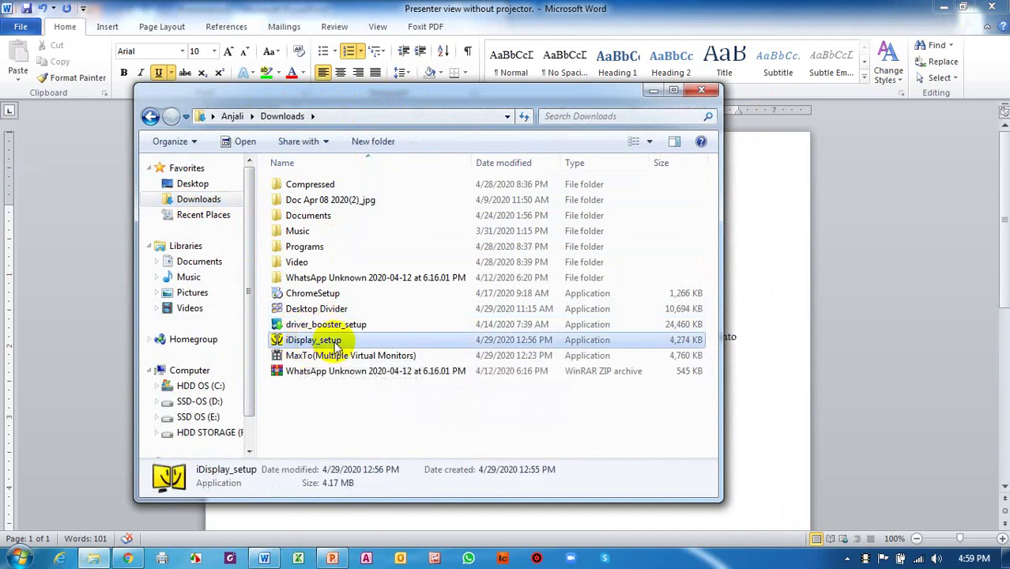
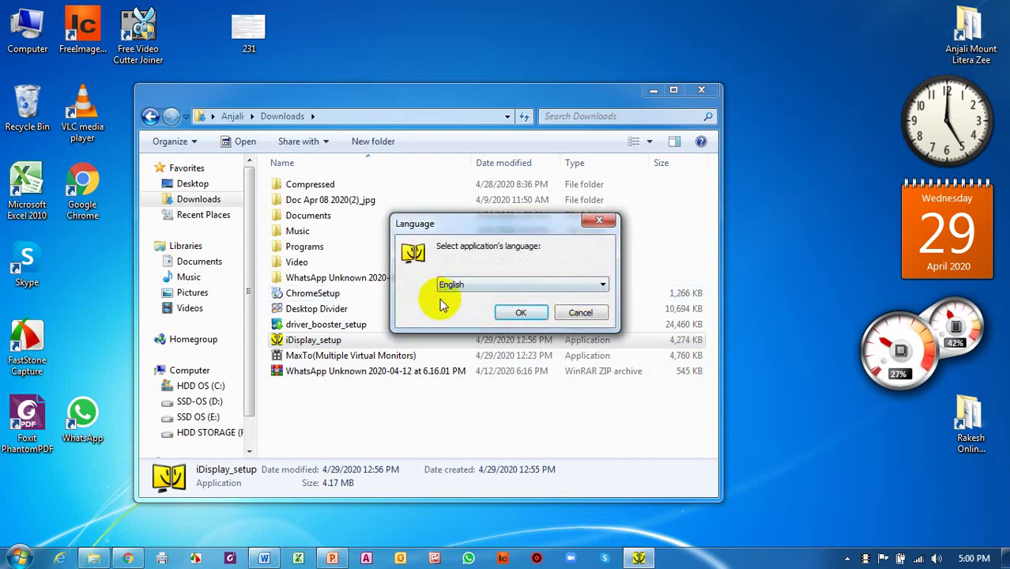
# Install iDisplay in English, accepting the license agreement and keeping the default destination and Start Menu folders
pyautogui.click(521, 313)
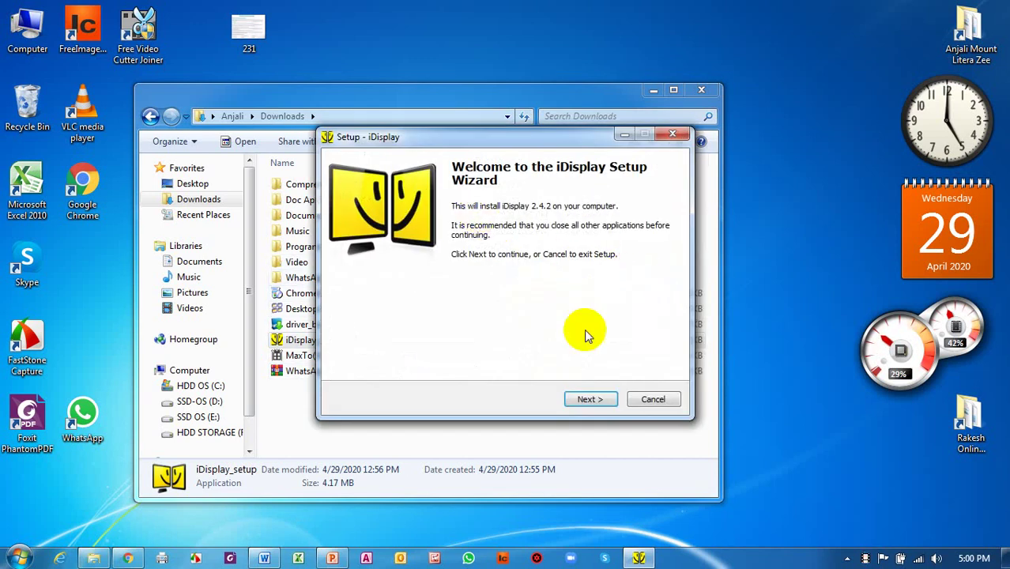
pyautogui.click(590, 399)
pyautogui.click(391, 355)
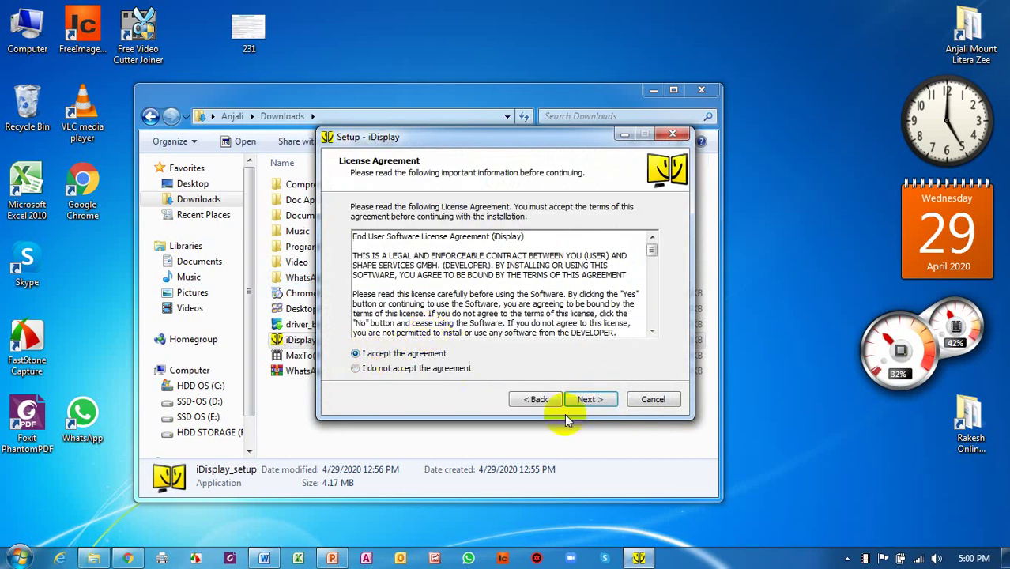
pyautogui.click(590, 399)
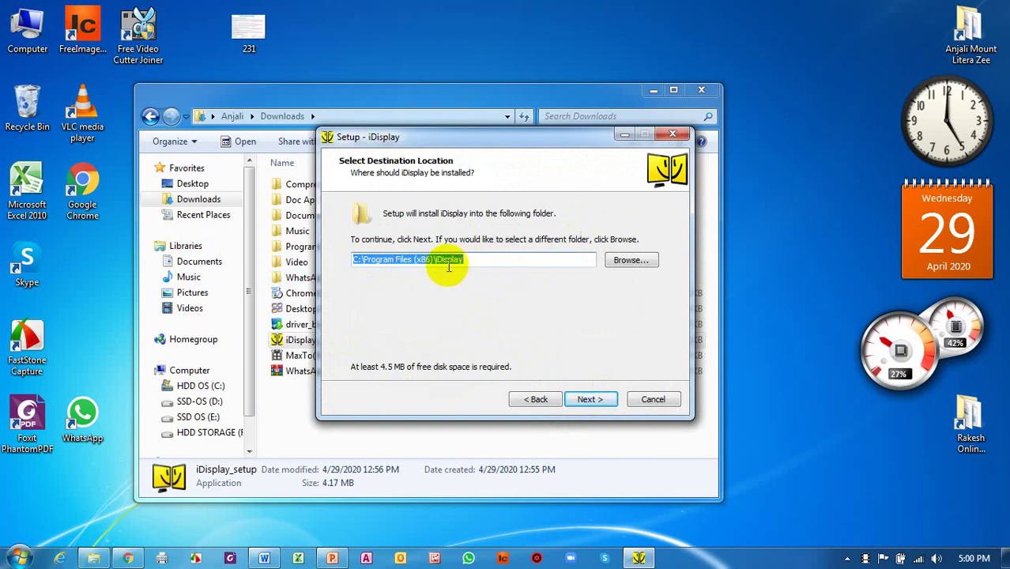
pyautogui.click(586, 401)
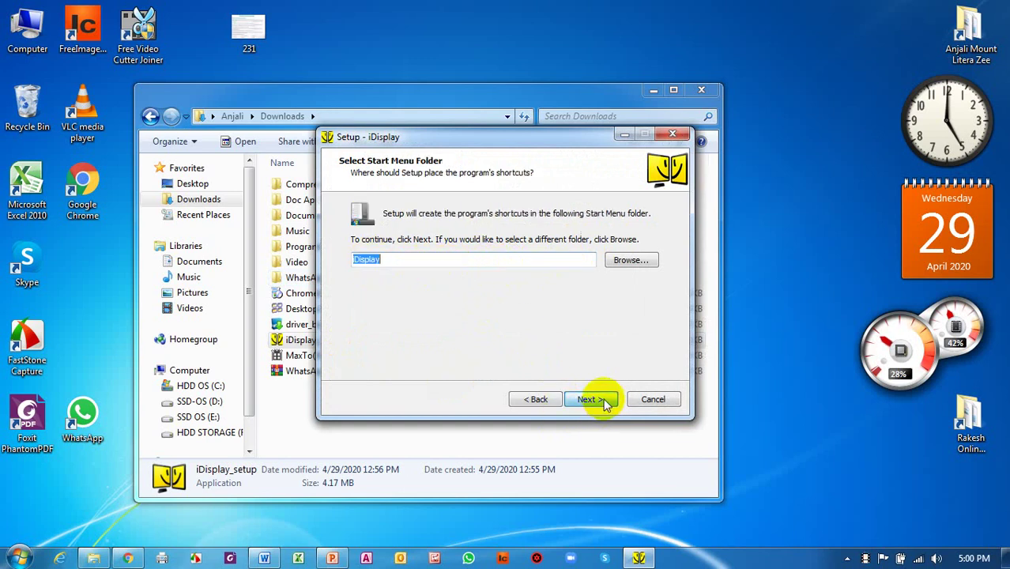
pyautogui.click(596, 401)
pyautogui.click(603, 403)
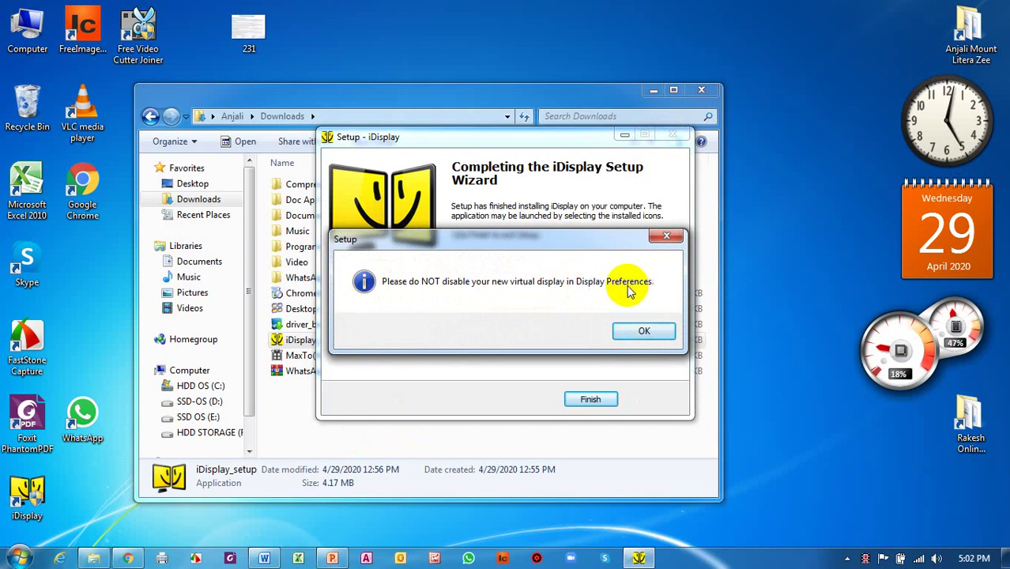
# Finish the iDisplay setup with Launch iDisplay enabled and run its compatibility tests
pyautogui.click(645, 329)
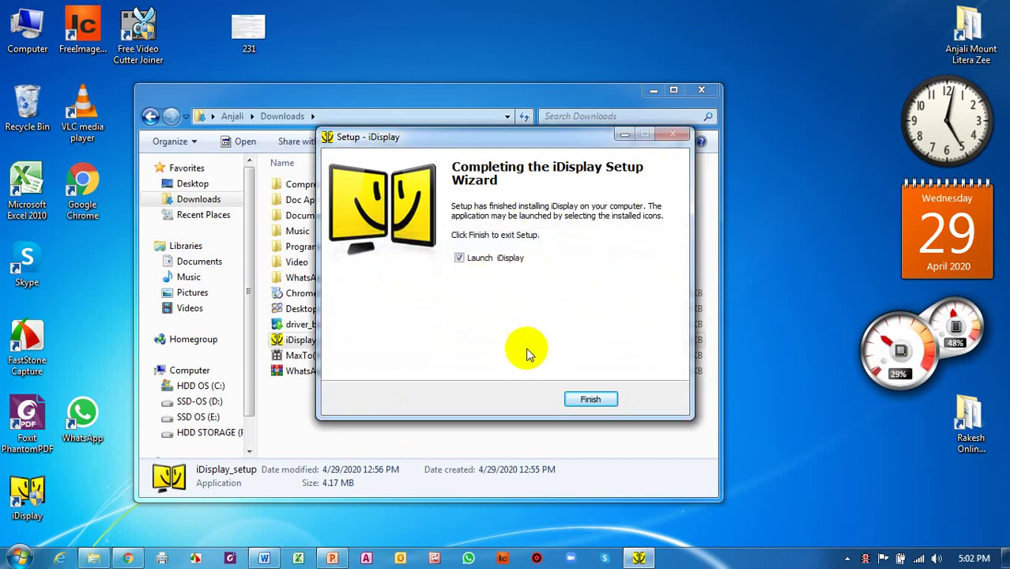
pyautogui.click(591, 400)
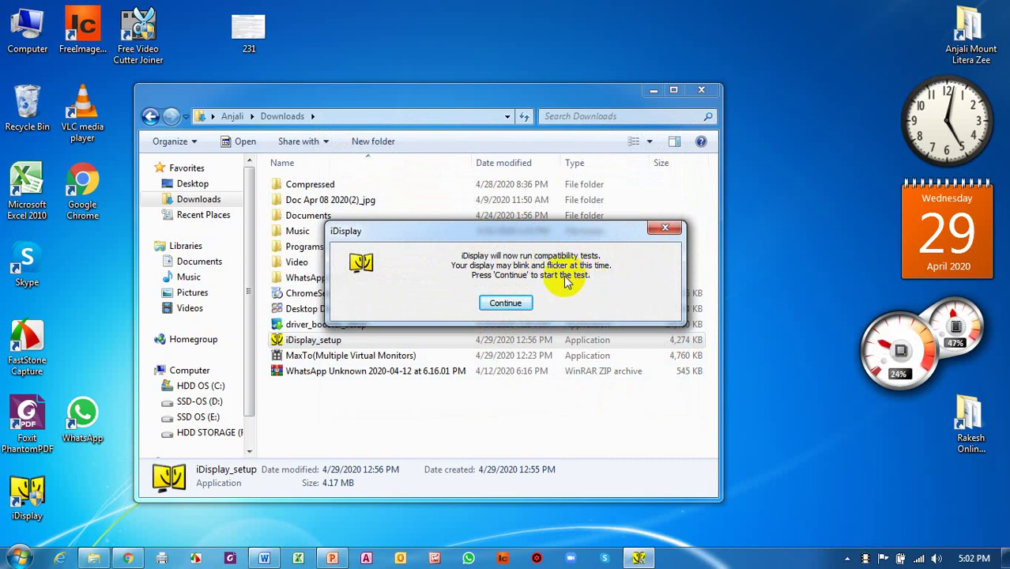
pyautogui.click(521, 305)
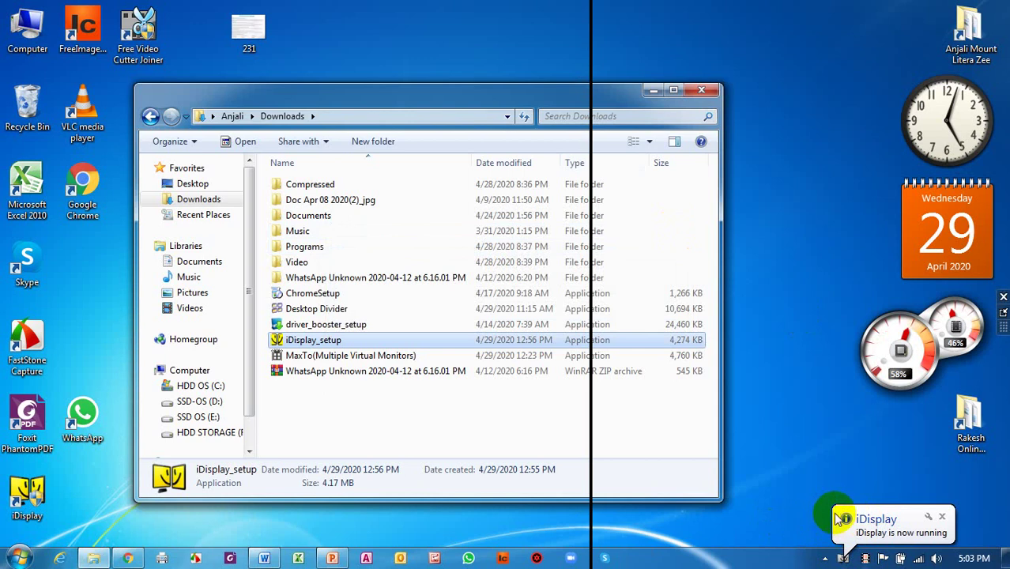
# Dismiss the iDisplay notification and check the hidden notification area icons for iDisplay
pyautogui.click(880, 534)
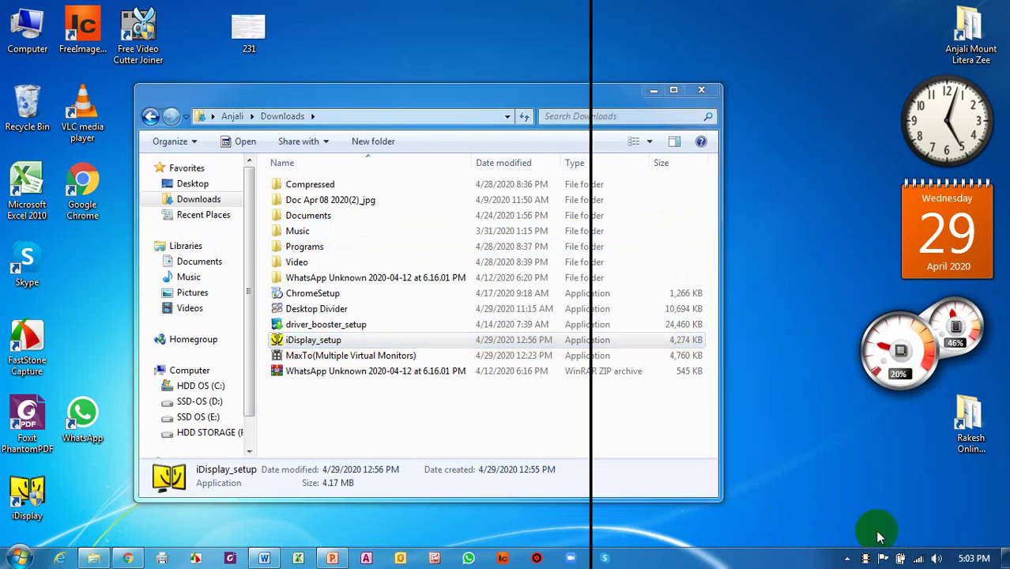
pyautogui.click(846, 559)
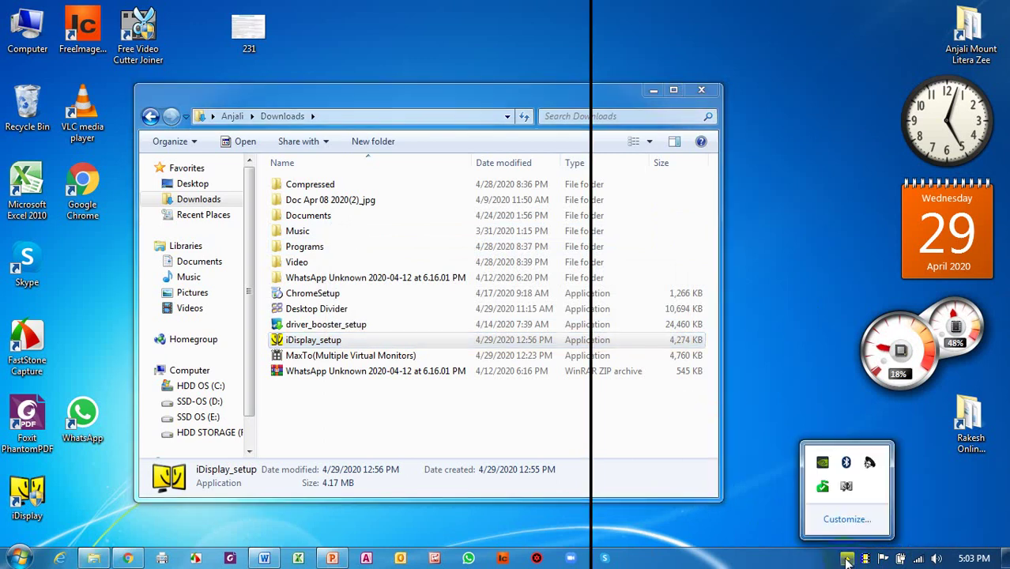
pyautogui.moveTo(844, 487)
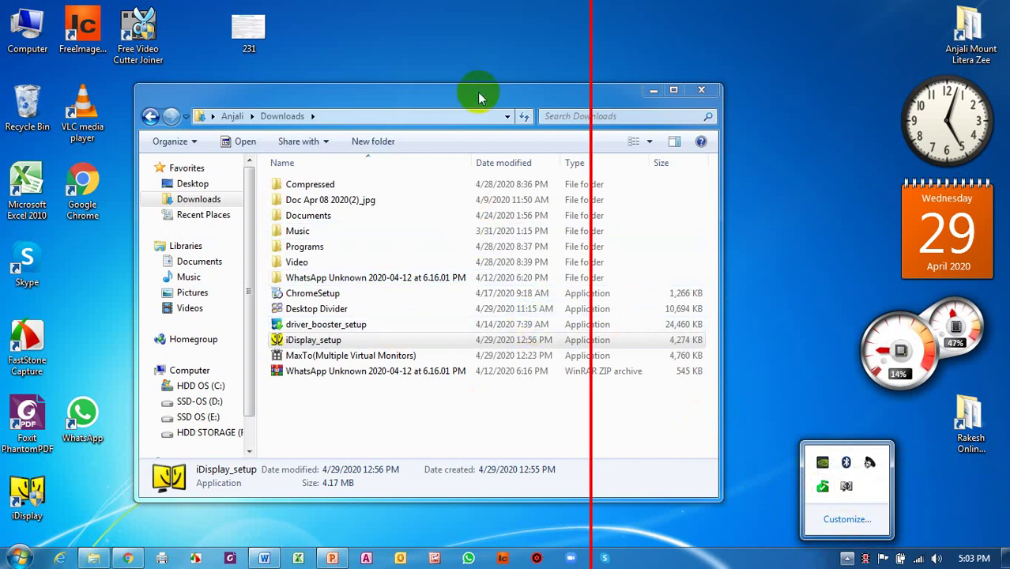
# Move the Downloads window across the desktop and back, and close it
pyautogui.moveTo(481, 95); pyautogui.dragTo(384, 103)
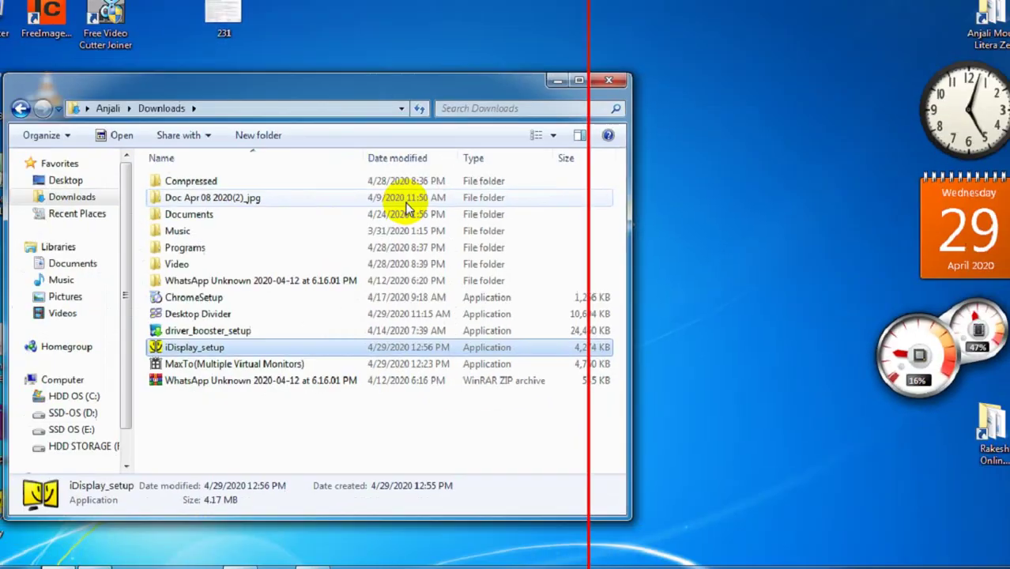
pyautogui.moveTo(507, 82); pyautogui.dragTo(658, 96)
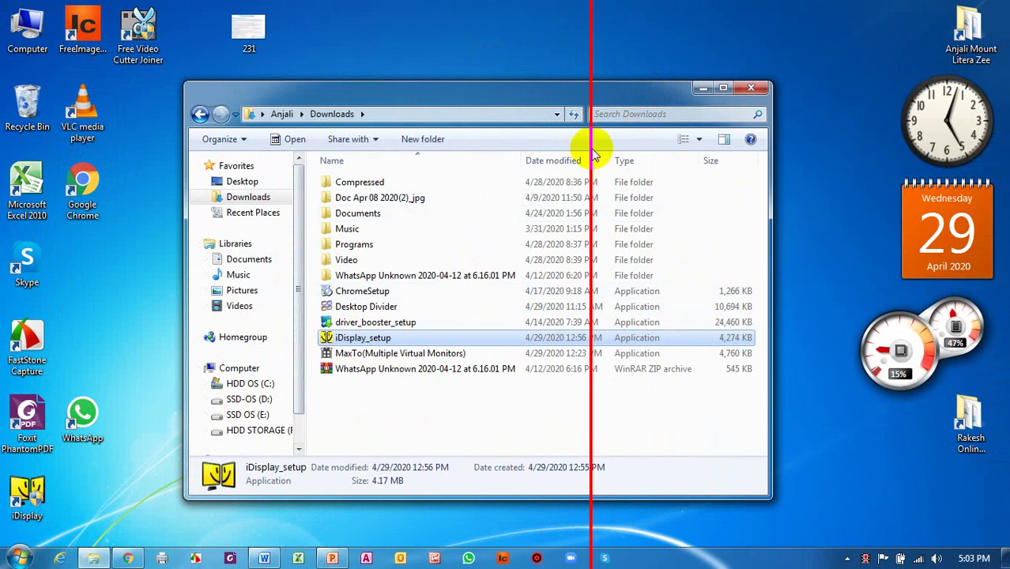
pyautogui.click(751, 88)
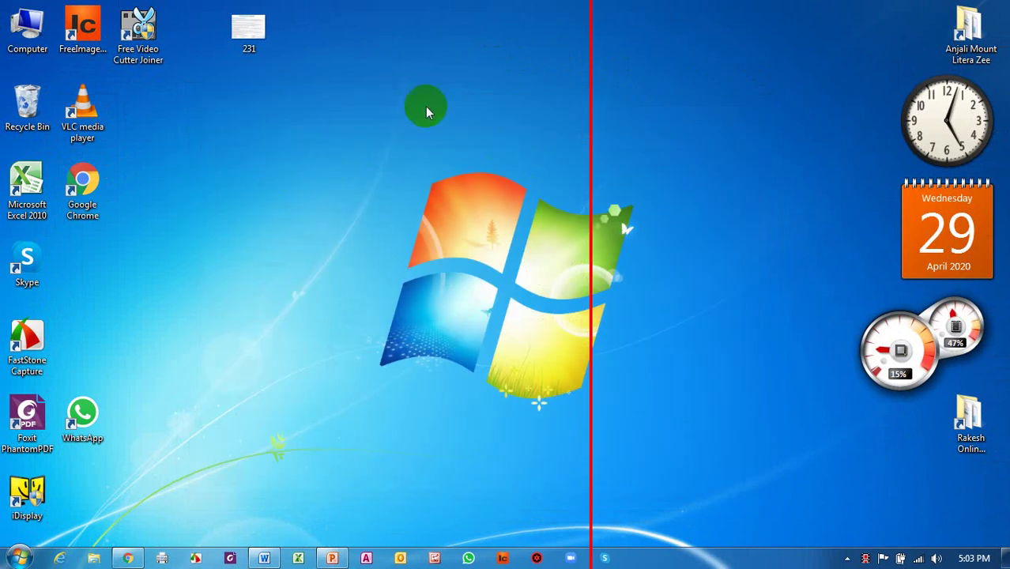
# Open the desktop's Screen Resolution settings, move the window toward the left side of the desktop, and detect additional displays
pyautogui.rightClick(484, 113)
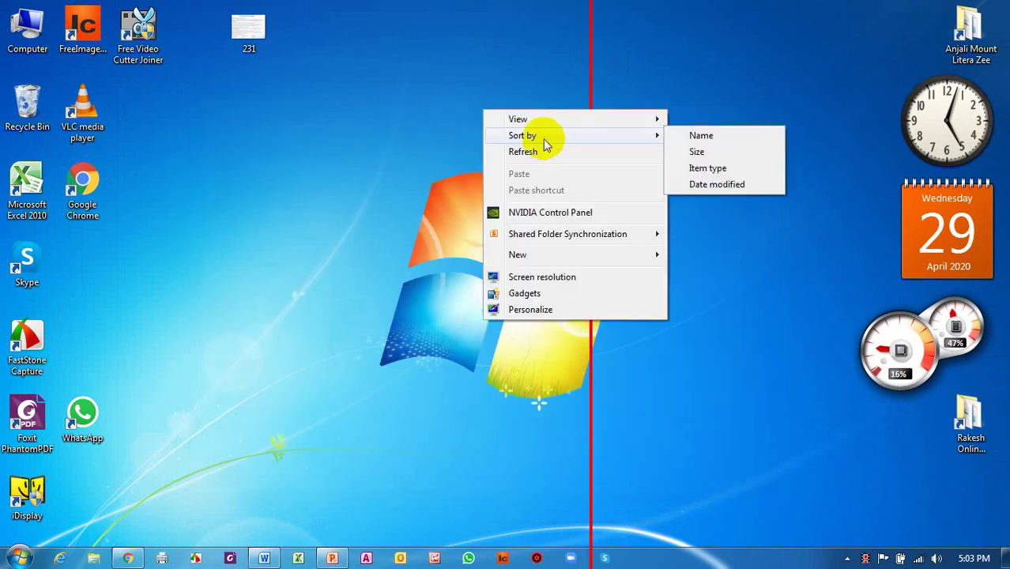
pyautogui.click(542, 278)
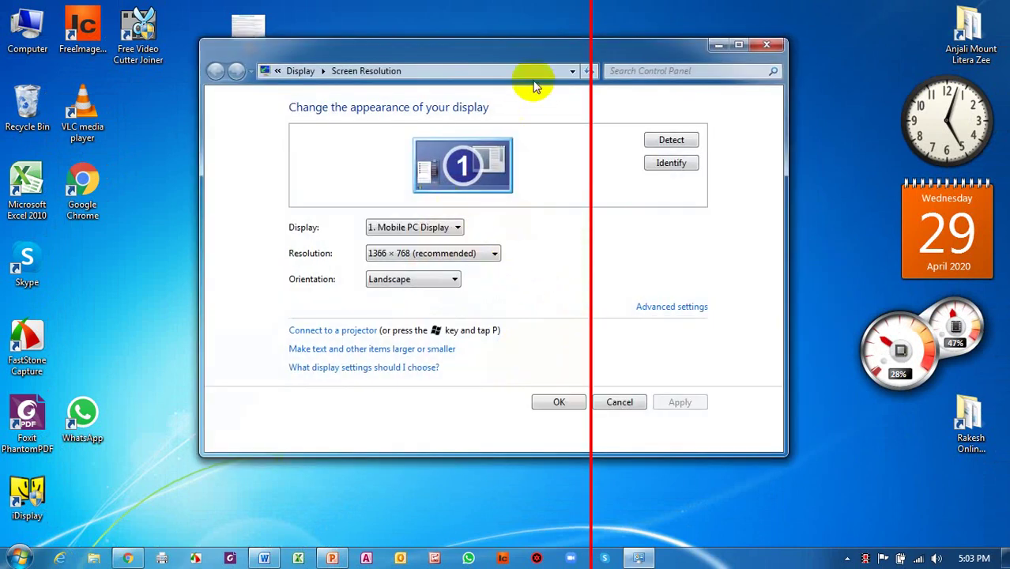
pyautogui.click(504, 51)
pyautogui.moveTo(504, 51); pyautogui.dragTo(328, 57)
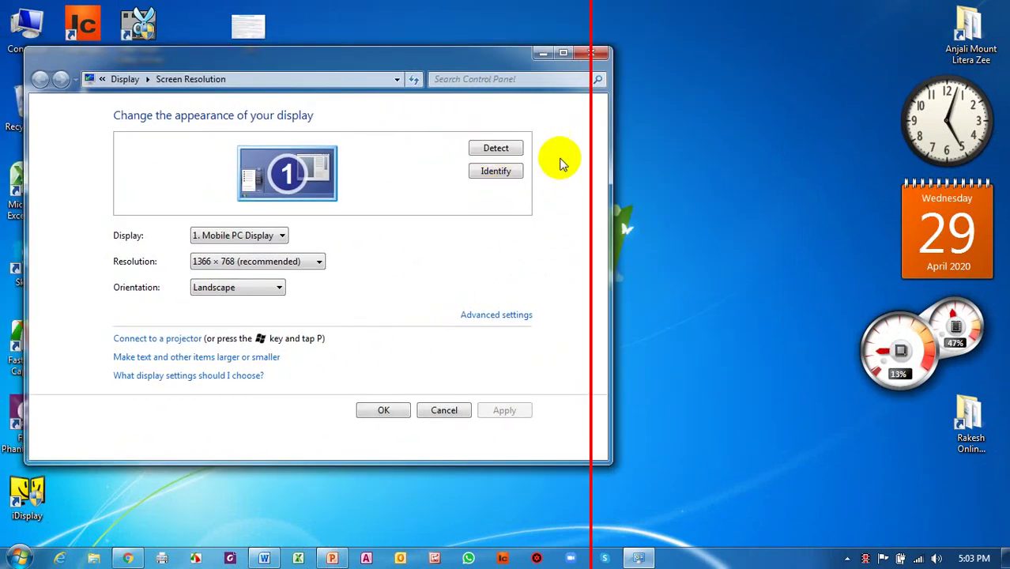
pyautogui.moveTo(462, 62); pyautogui.dragTo(444, 66)
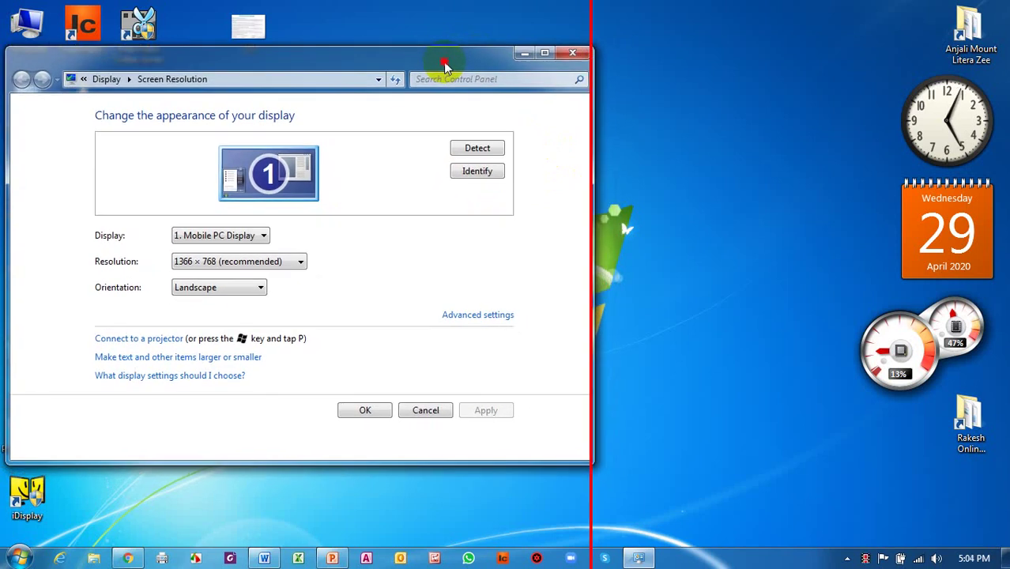
pyautogui.click(478, 148)
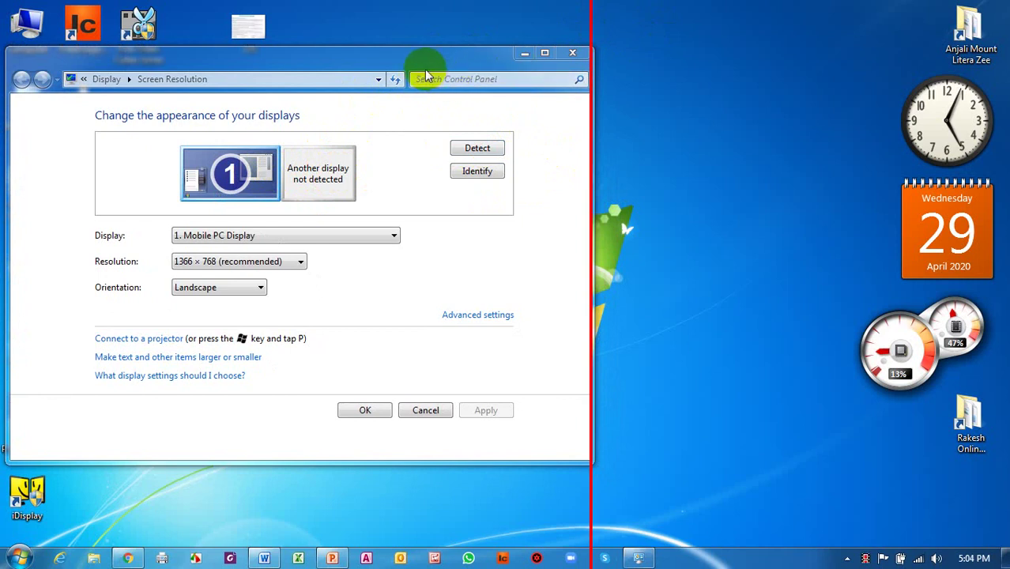
# Select the undetected second display, using the available display output on NVIDIA GeForce GT 425M
pyautogui.click(331, 179)
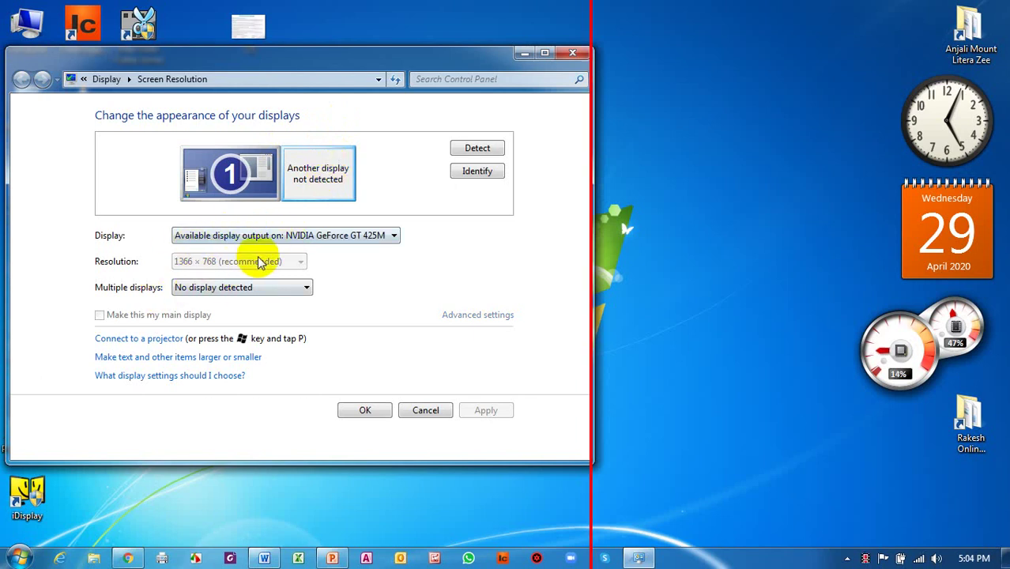
pyautogui.click(314, 234)
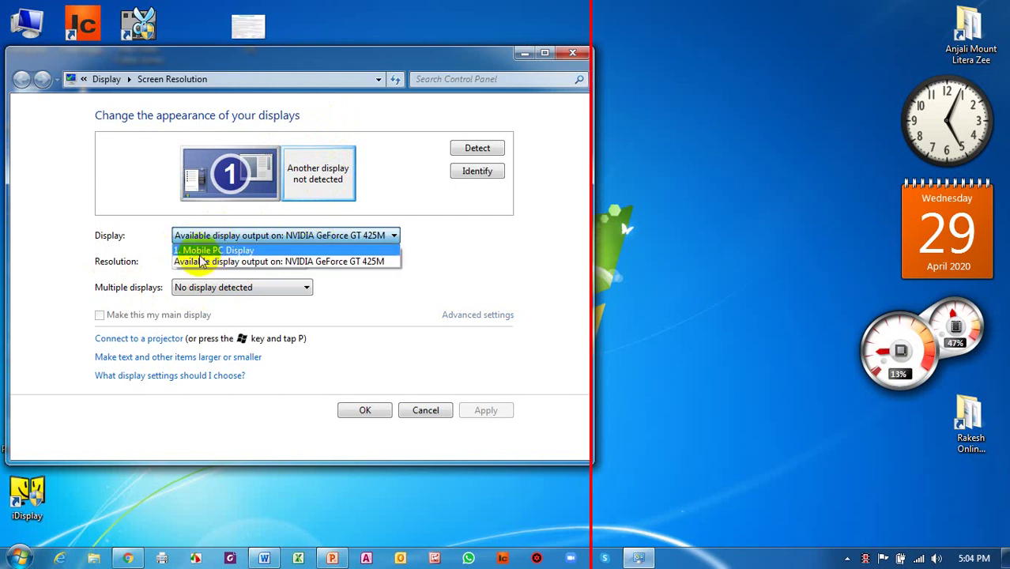
pyautogui.click(230, 251)
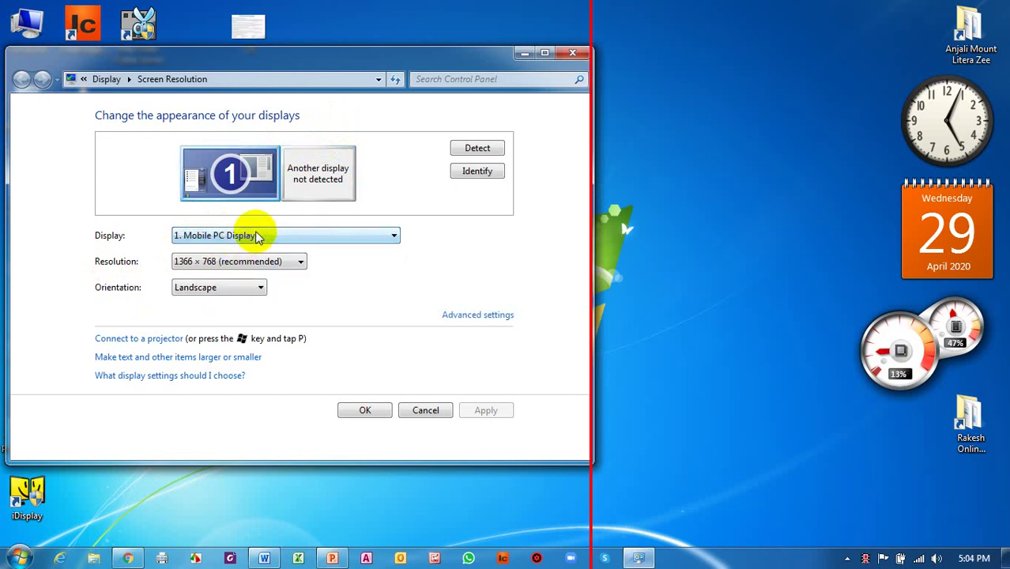
pyautogui.click(233, 236)
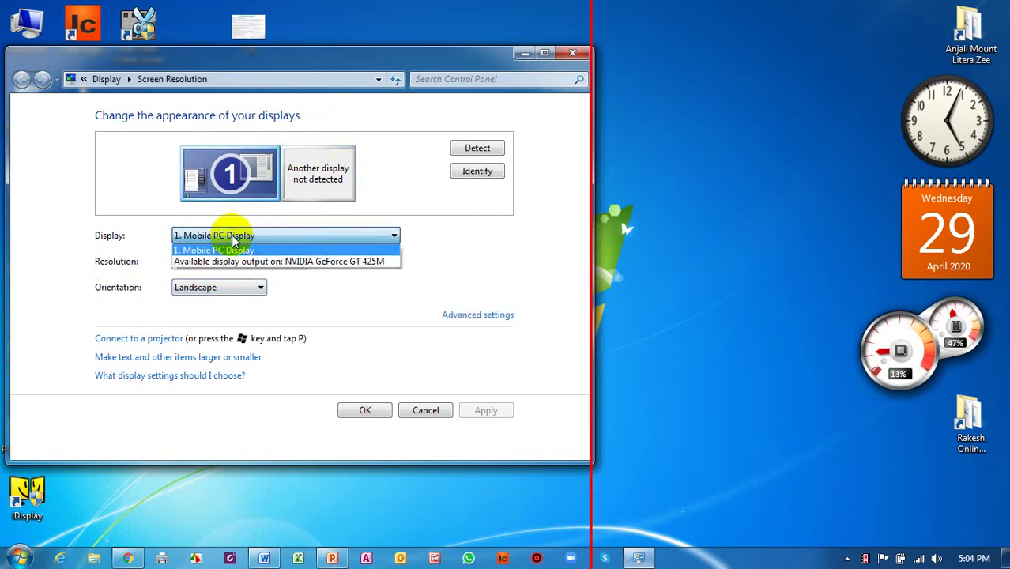
pyautogui.click(247, 262)
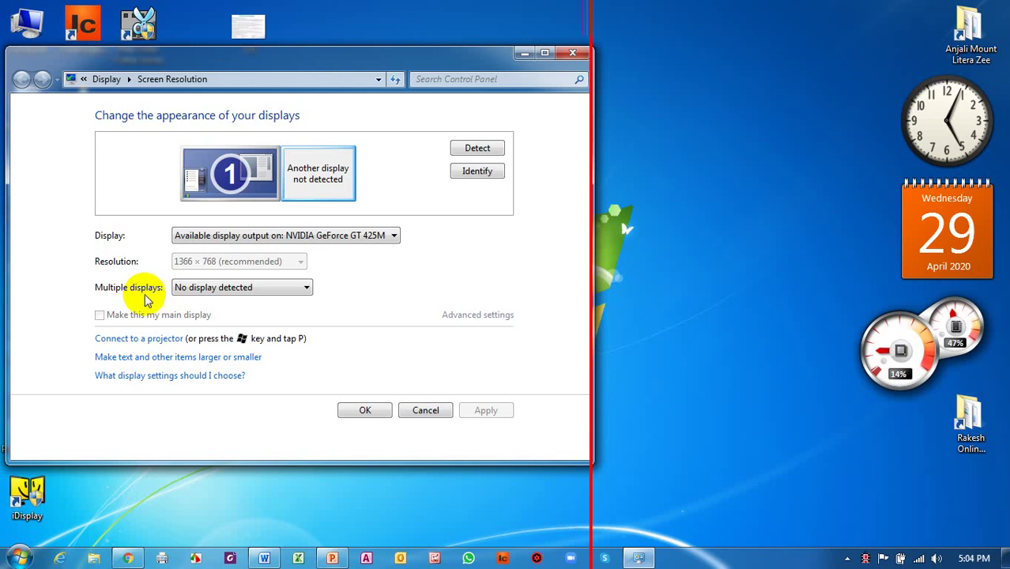
# Set Multiple displays to "Try to connect anyway on: VGA", apply the change, and close the display settings
pyautogui.click(242, 289)
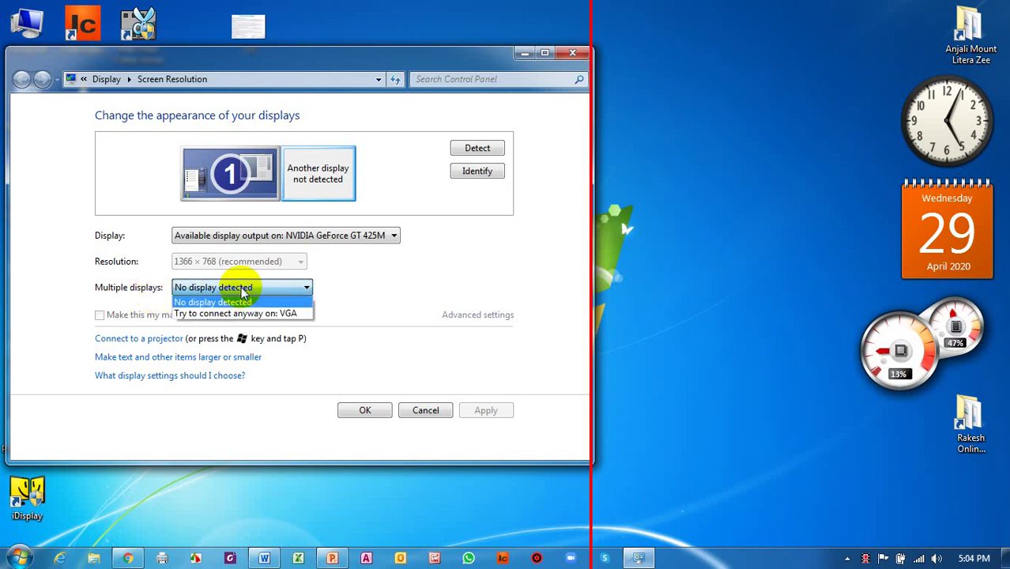
pyautogui.click(297, 315)
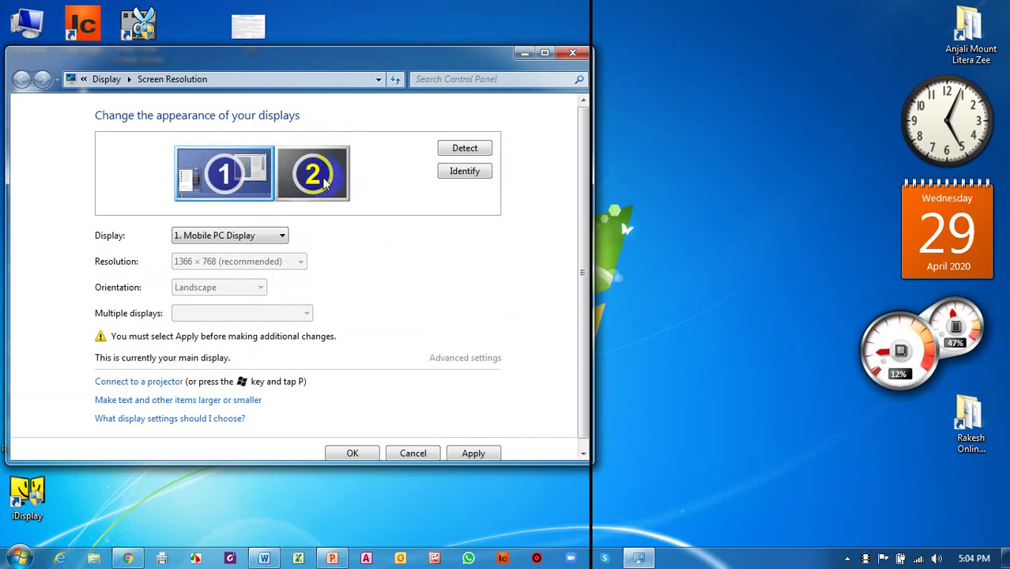
pyautogui.click(471, 452)
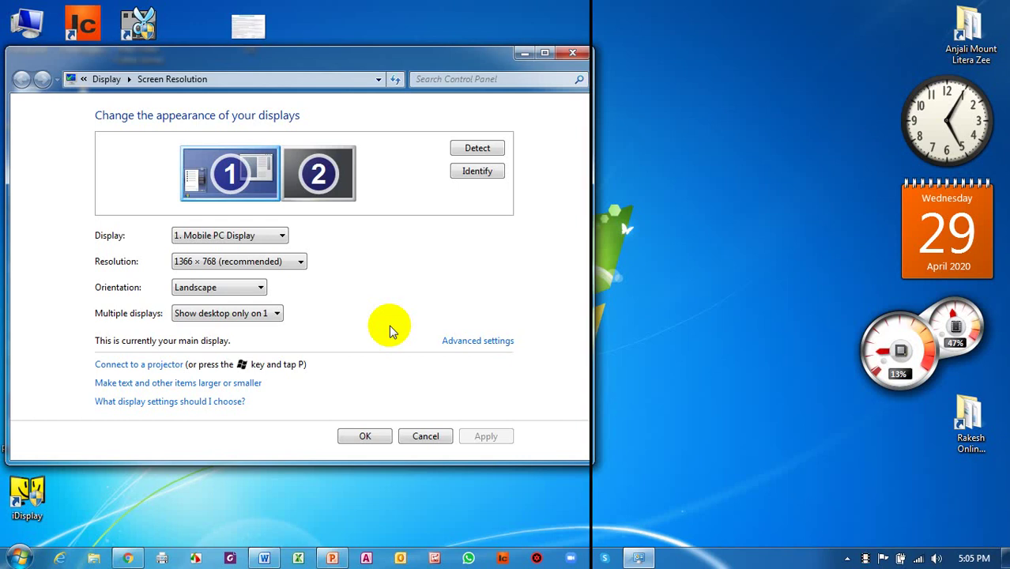
pyautogui.click(364, 436)
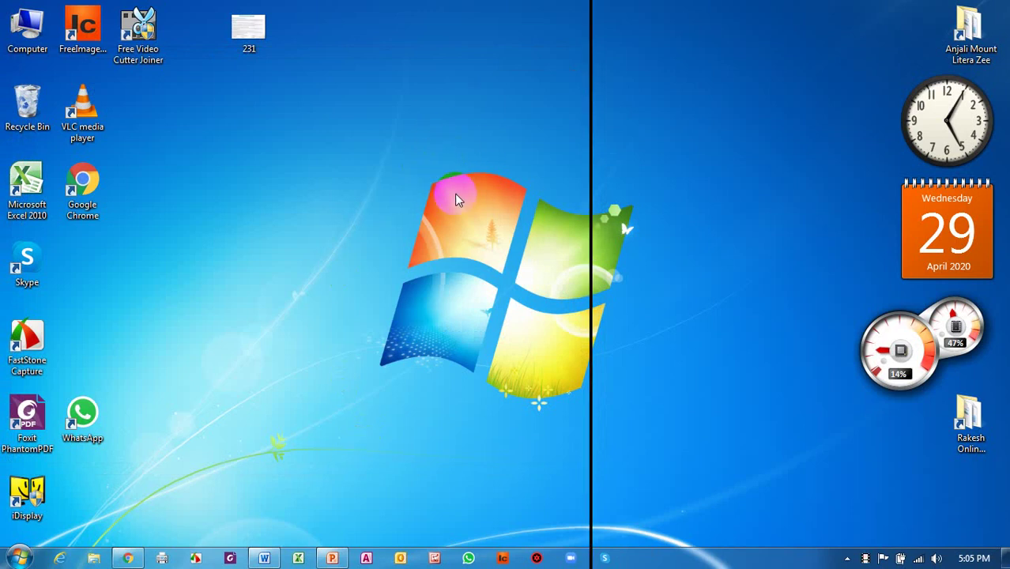
# Switch to PowerPoint, check whether the Show On monitor choice is available, and minimize the presentation window
pyautogui.click(335, 558)
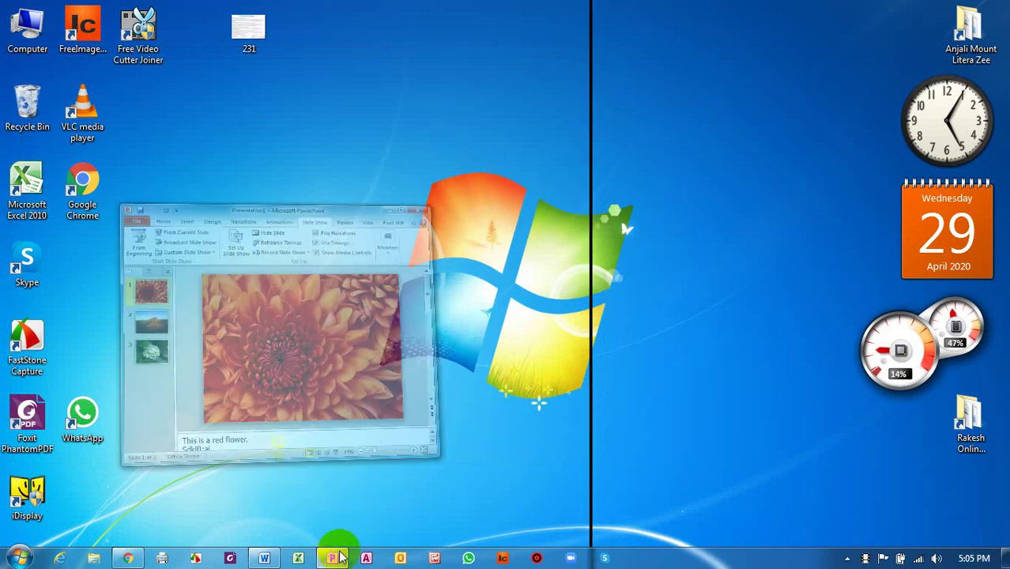
pyautogui.click(465, 14)
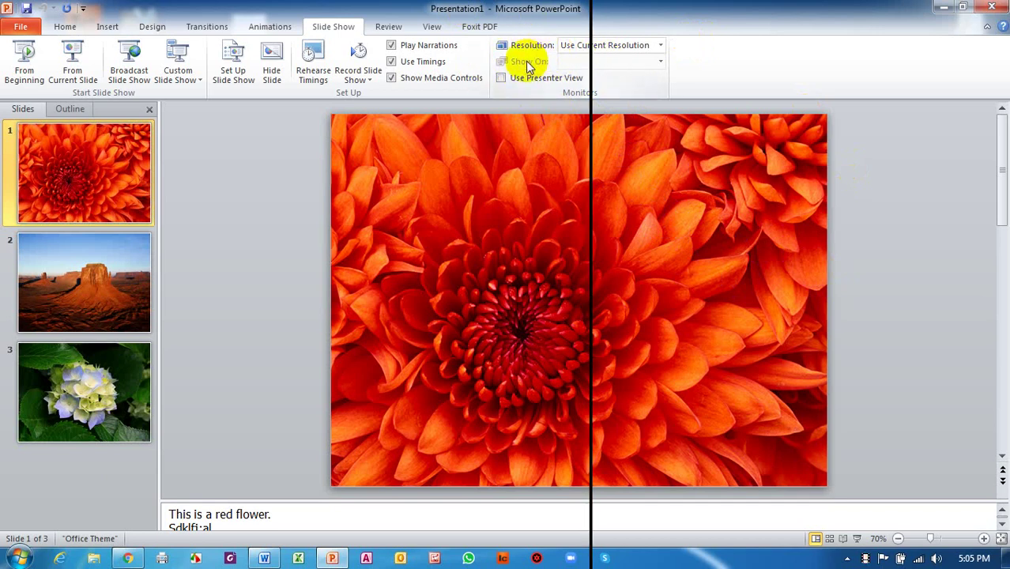
pyautogui.click(663, 62)
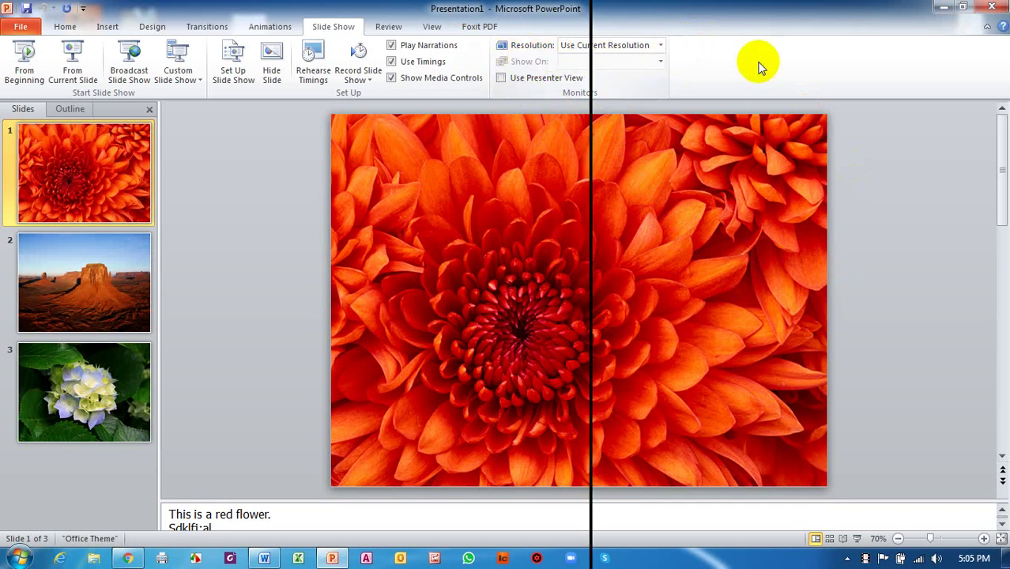
pyautogui.click(943, 7)
# Reopen the Screen Resolution settings and select display "2. Display device on: VGA"
pyautogui.rightClick(370, 146)
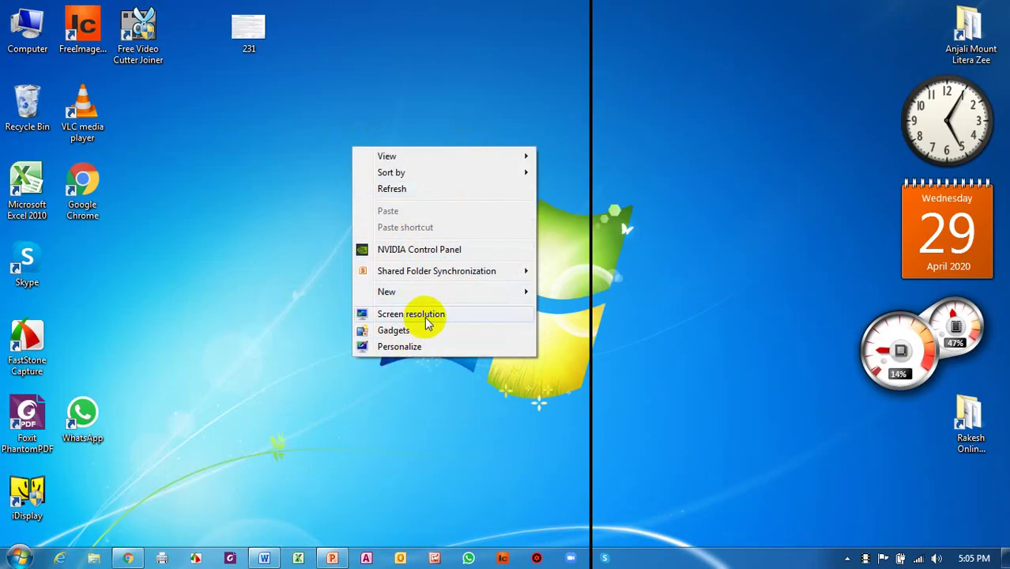
pyautogui.click(411, 315)
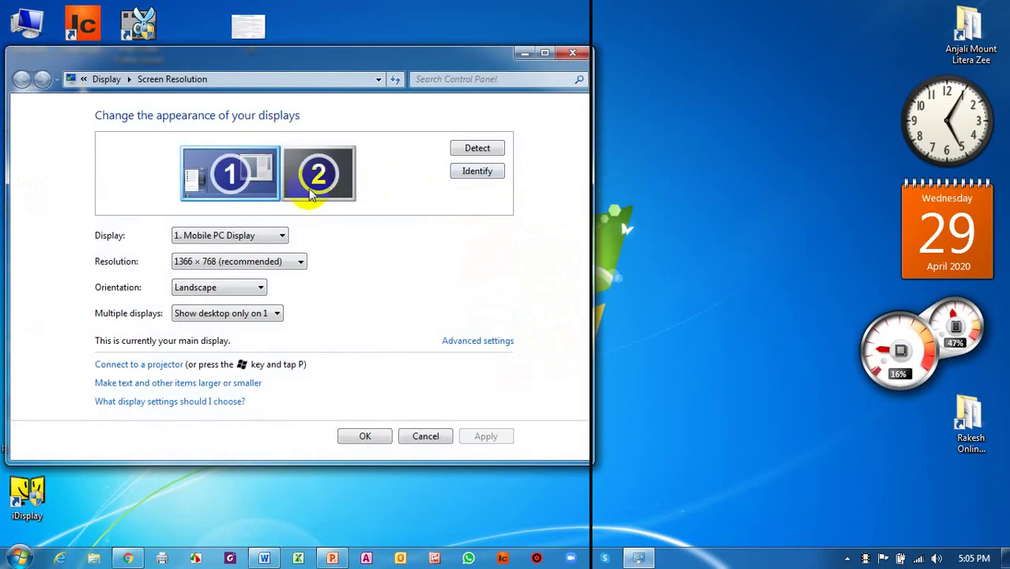
pyautogui.click(233, 236)
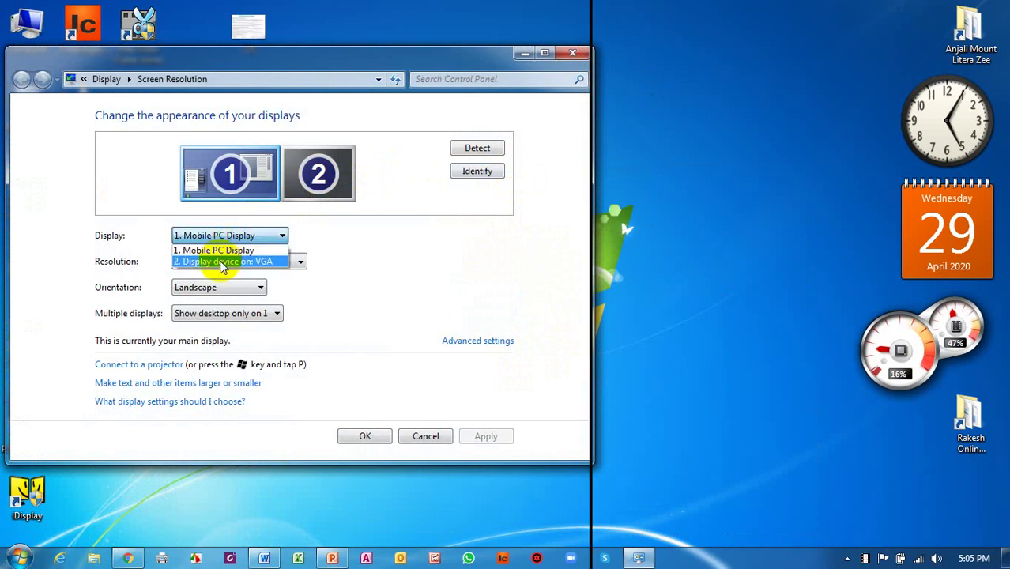
pyautogui.click(222, 262)
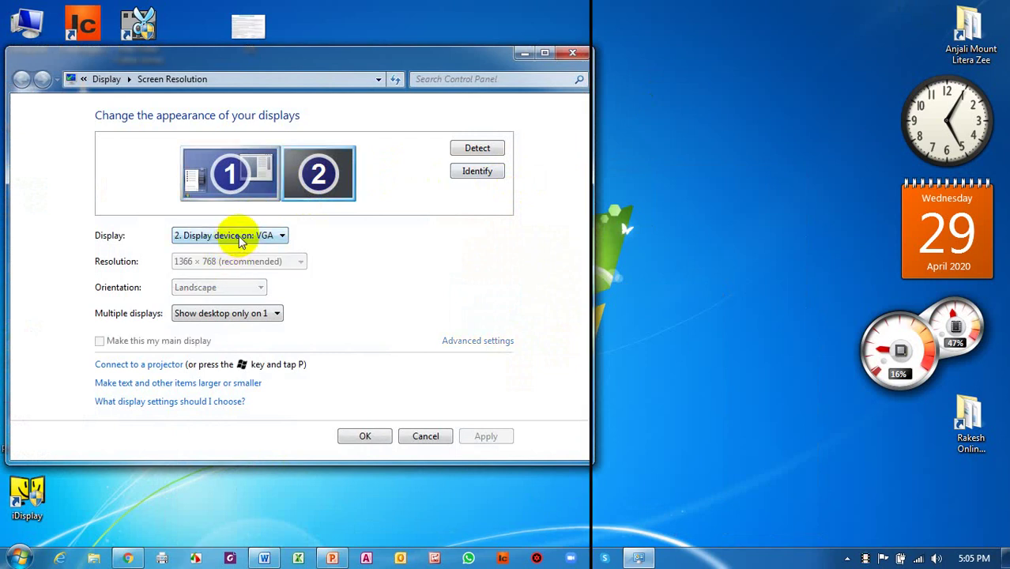
pyautogui.click(241, 236)
pyautogui.click(233, 260)
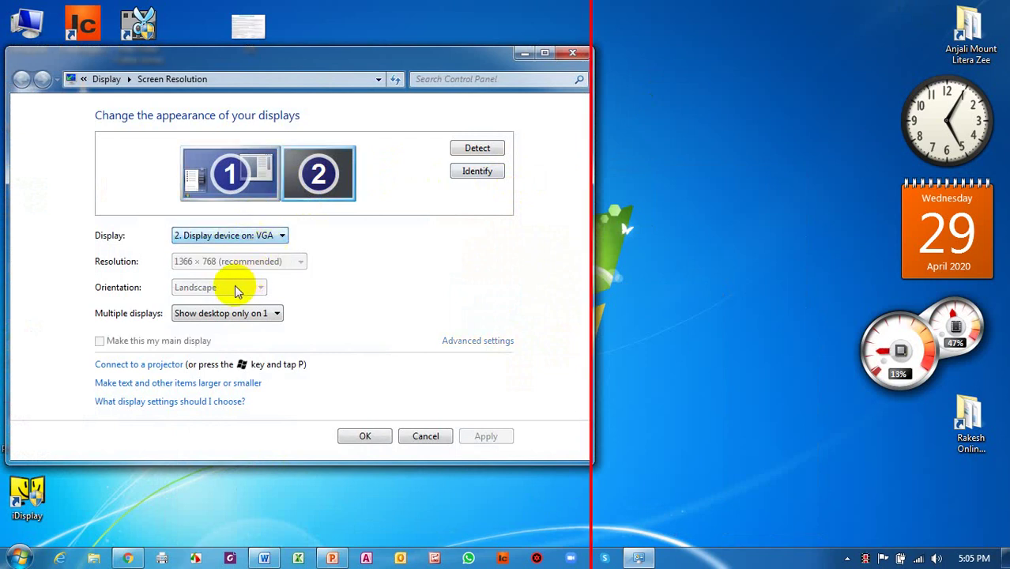
# Set Multiple displays to "Extend these displays" for the VGA display, apply it, and keep the changes
pyautogui.click(263, 313)
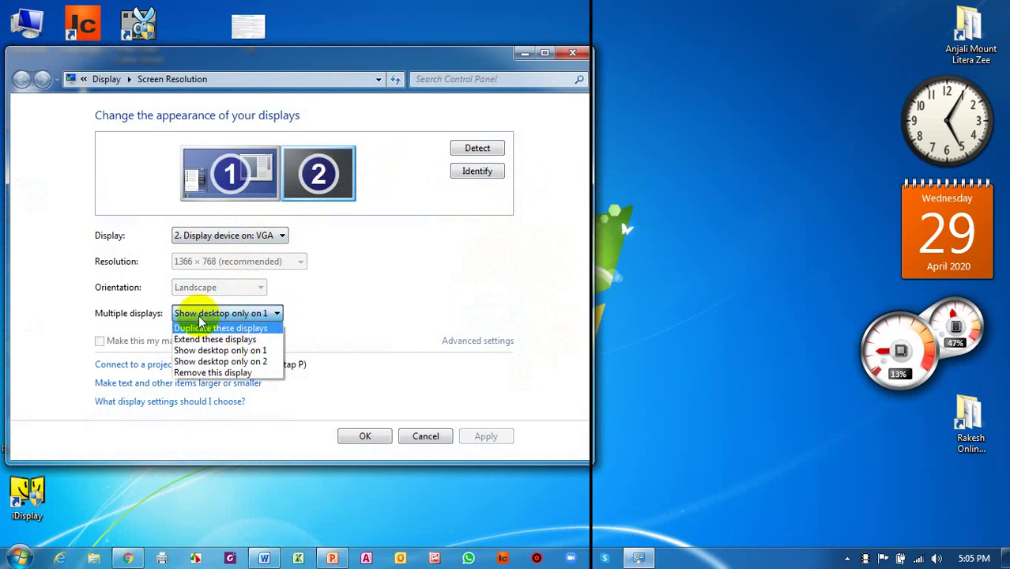
pyautogui.click(263, 350)
pyautogui.click(261, 314)
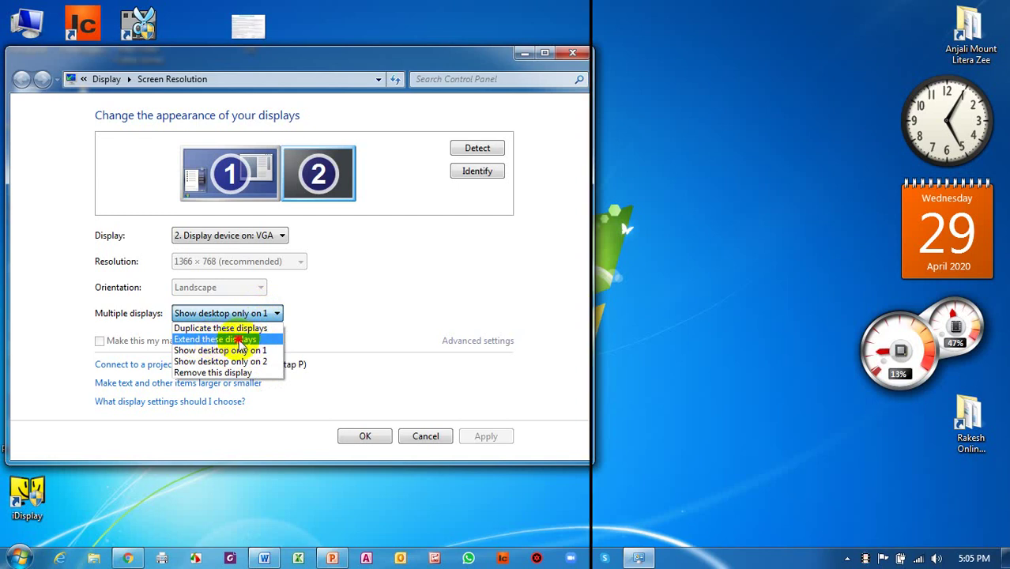
pyautogui.click(241, 340)
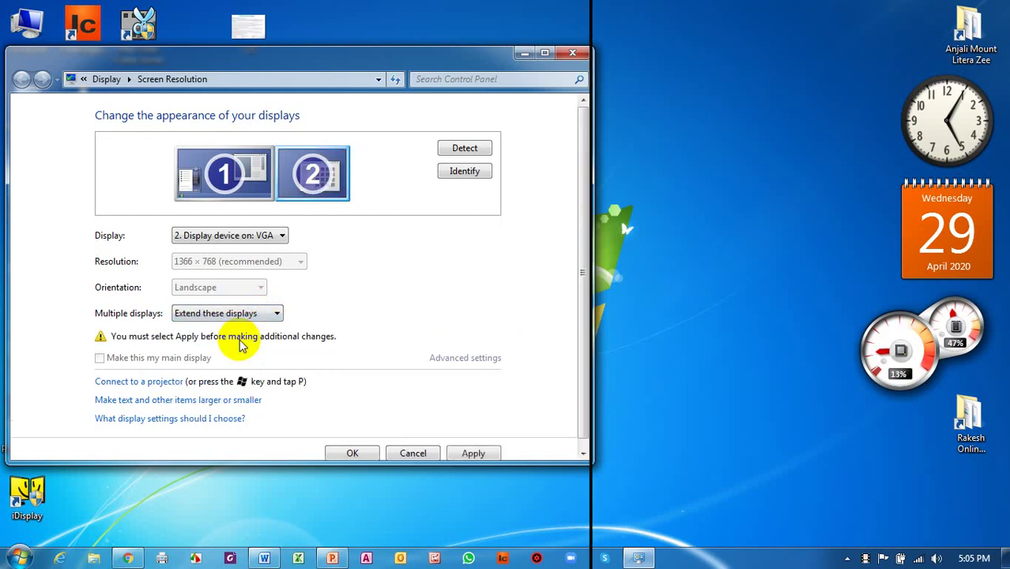
pyautogui.click(471, 454)
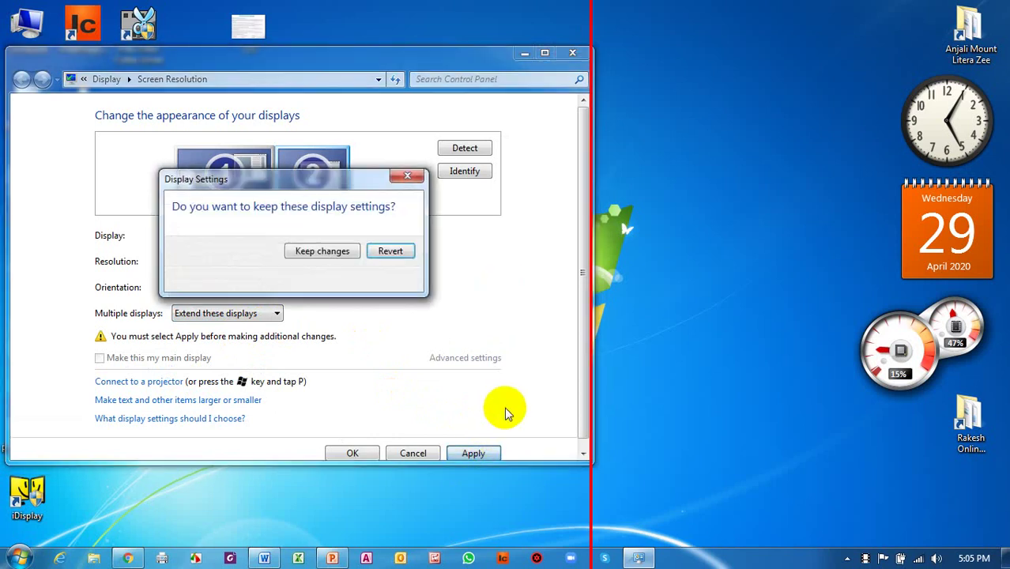
pyautogui.click(324, 251)
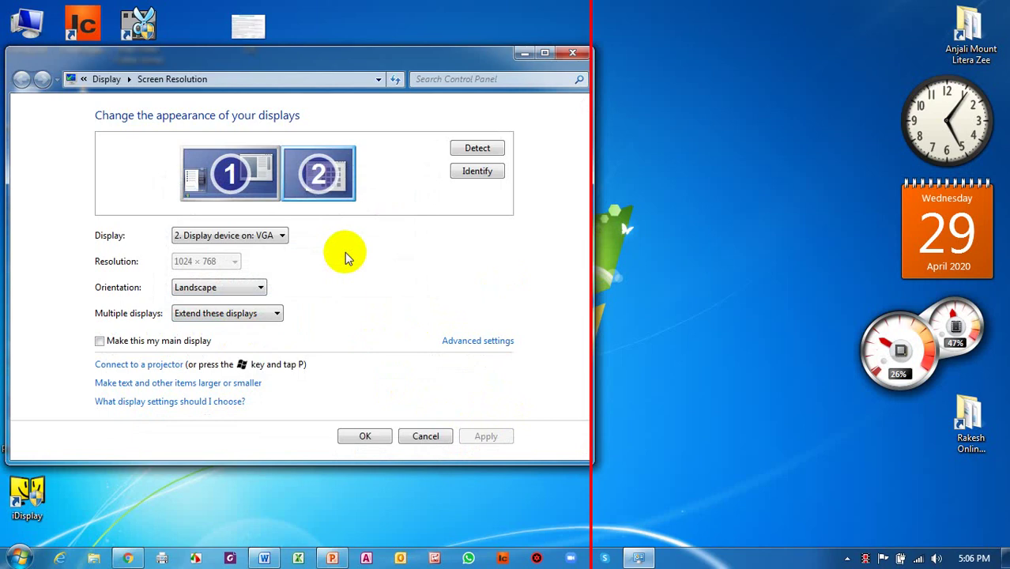
# Switch to PowerPoint and set the slide show's Show On monitor to Monitor 2
pyautogui.click(335, 554)
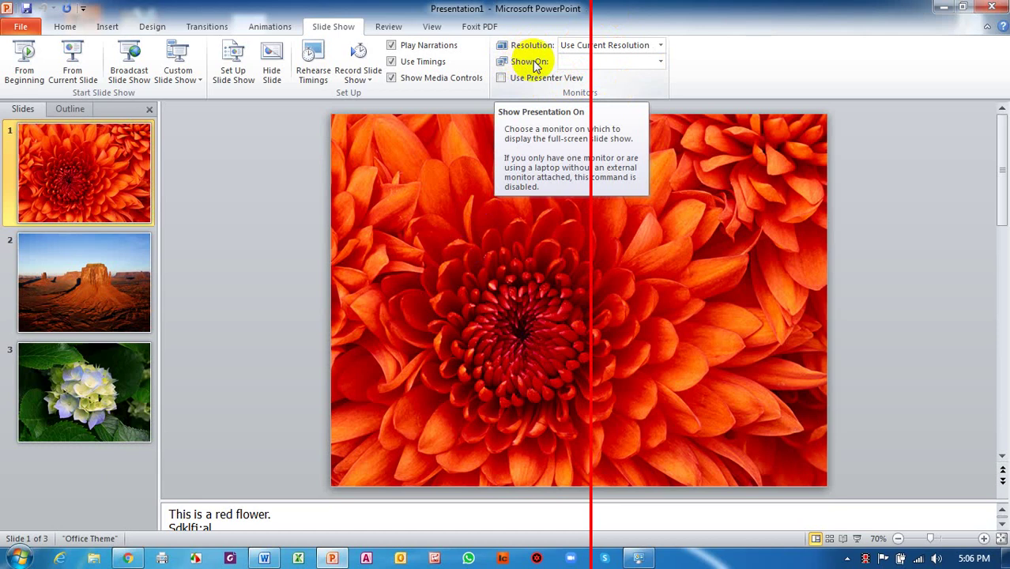
pyautogui.click(661, 62)
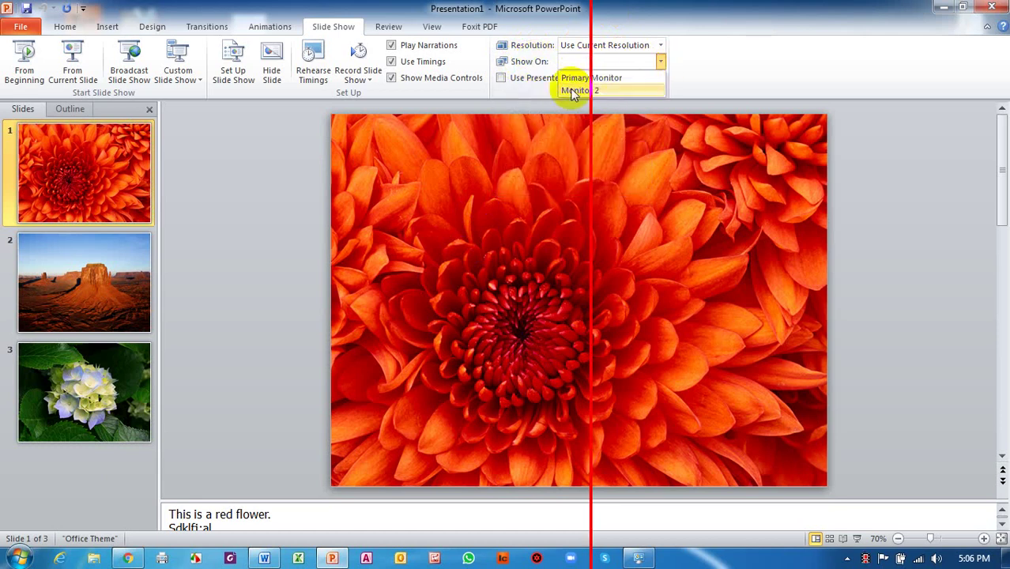
pyautogui.click(585, 93)
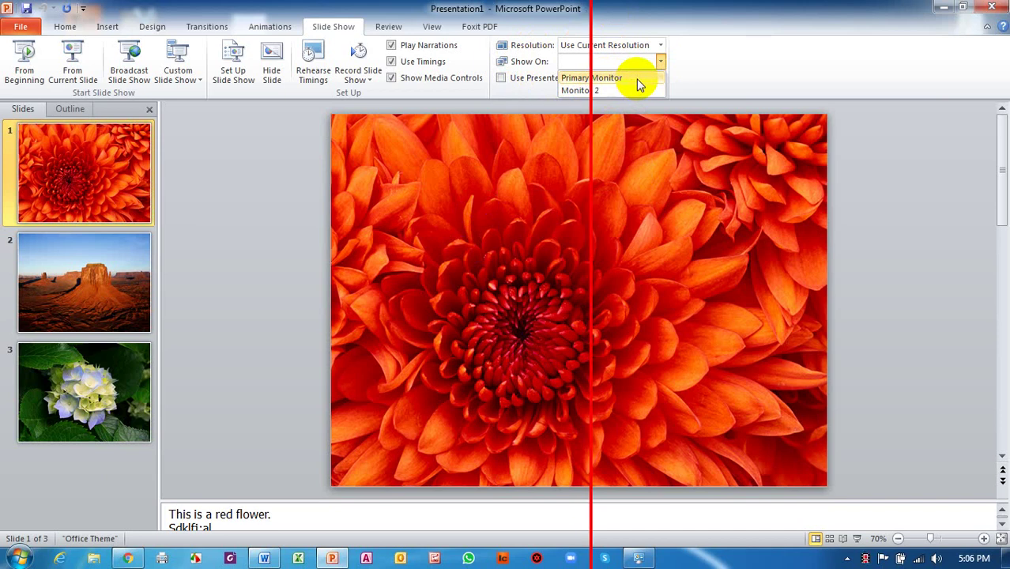
pyautogui.click(600, 90)
pyautogui.click(609, 63)
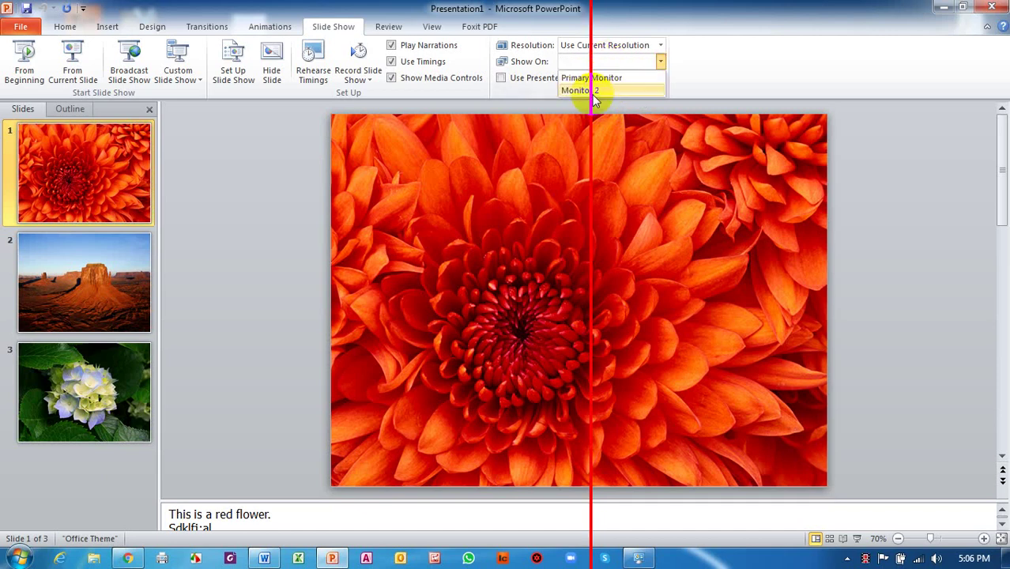
pyautogui.click(592, 90)
pyautogui.click(610, 62)
pyautogui.click(603, 89)
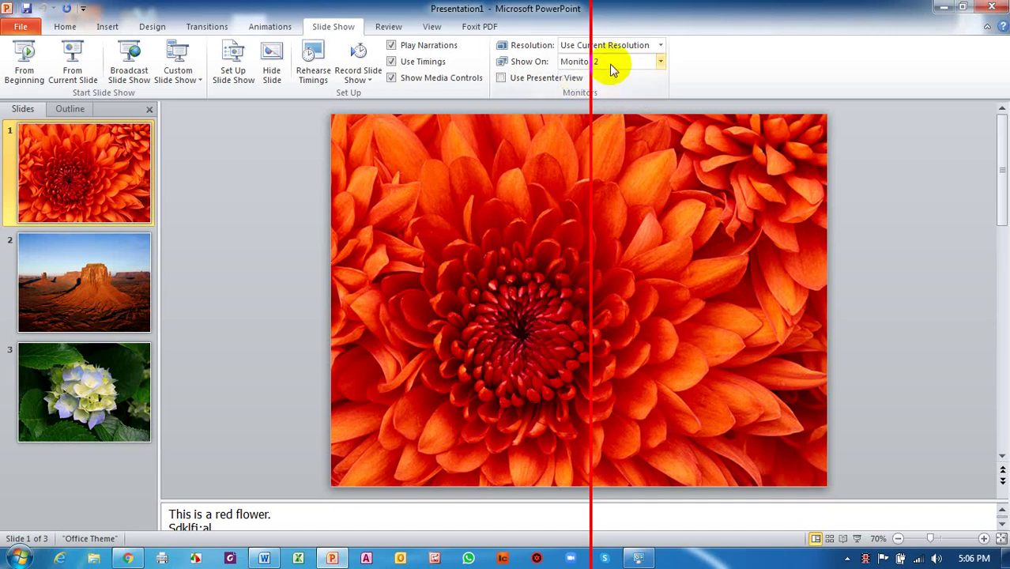
pyautogui.click(650, 66)
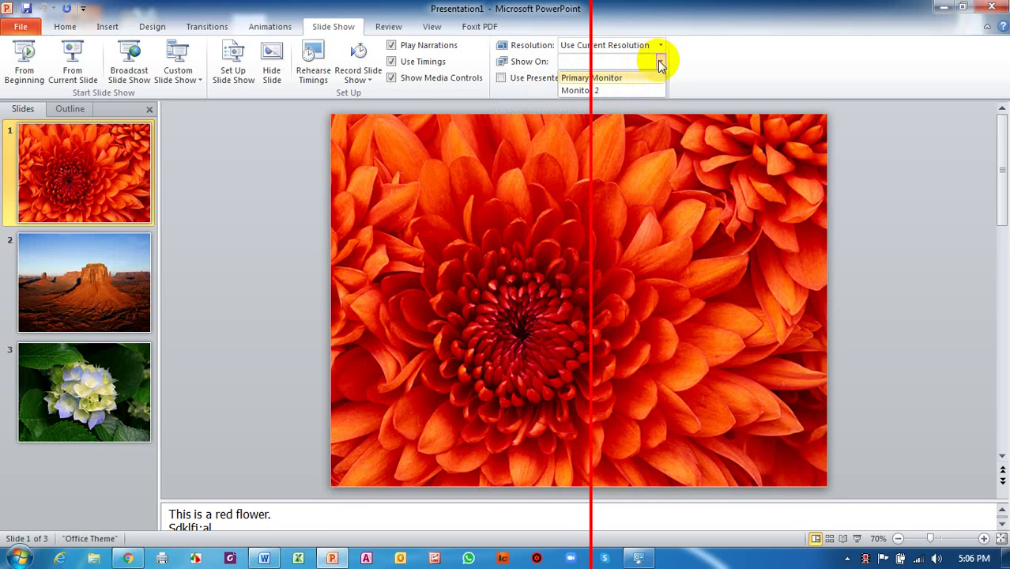